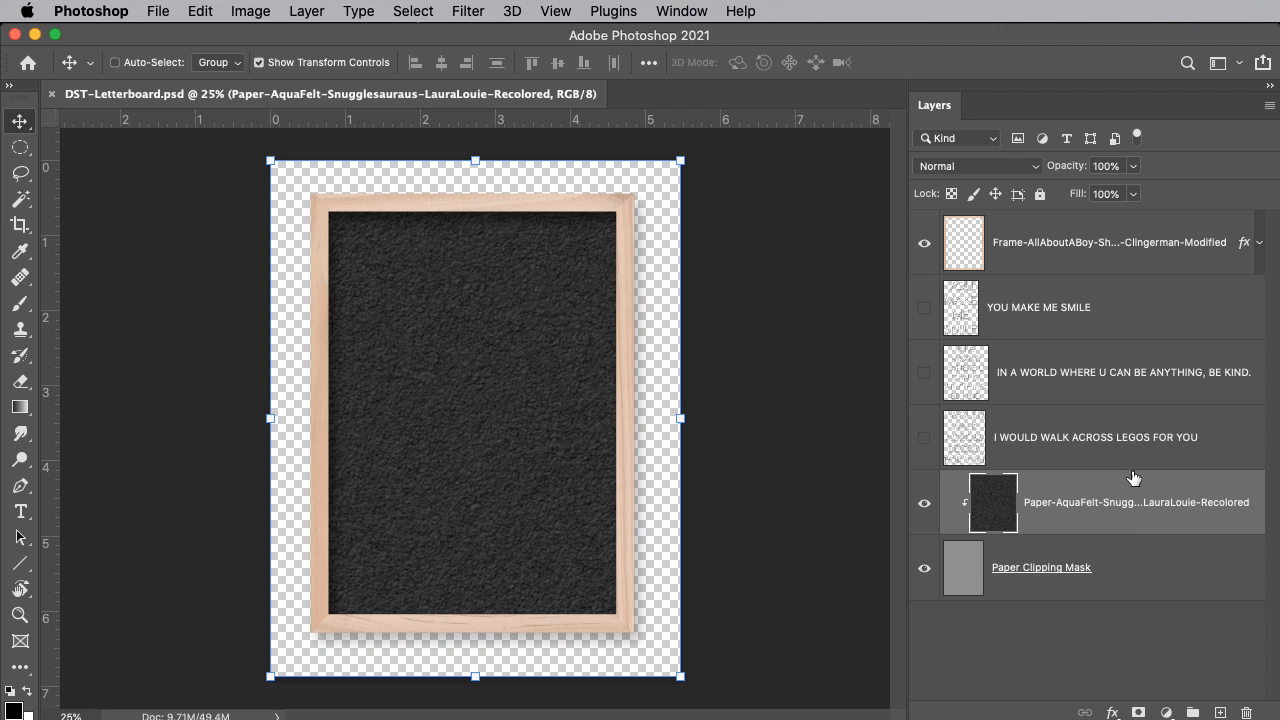
- Add a new layer above the felt paper and set up the Line tool in Shape mode with a black 000000 stroke, 10 px wide
left_click(1220, 712)
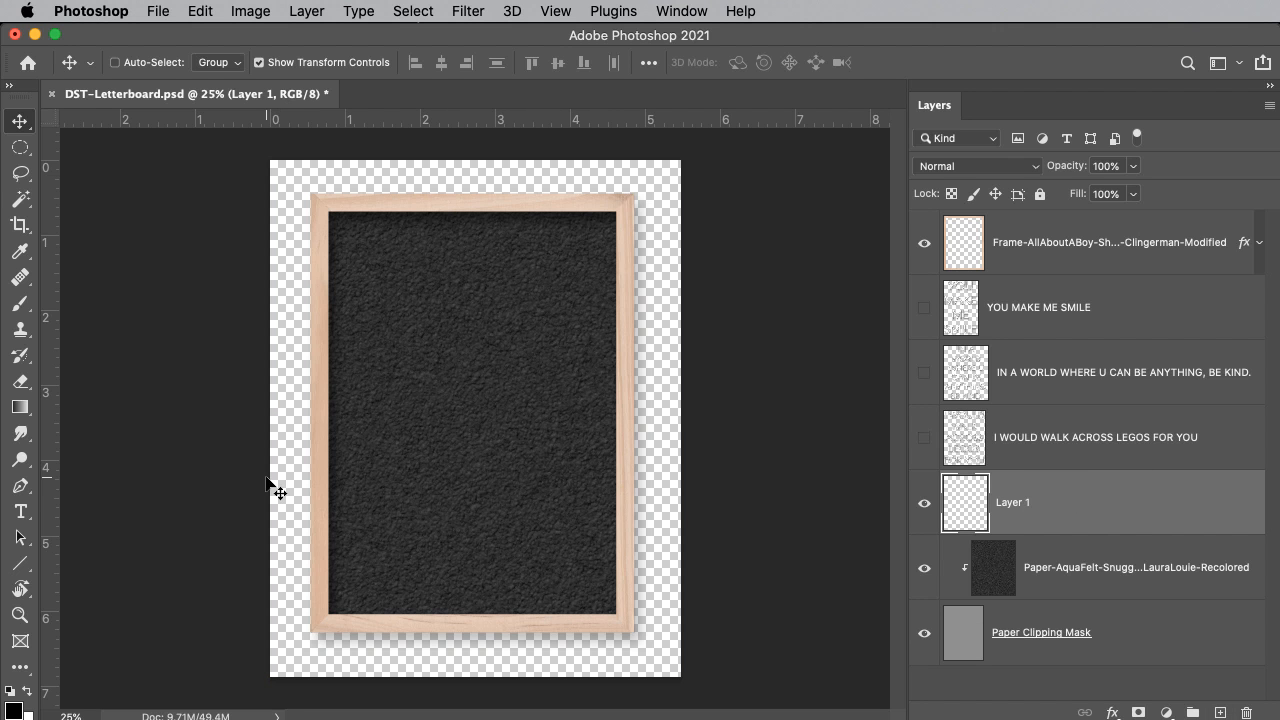
left_click(15, 565)
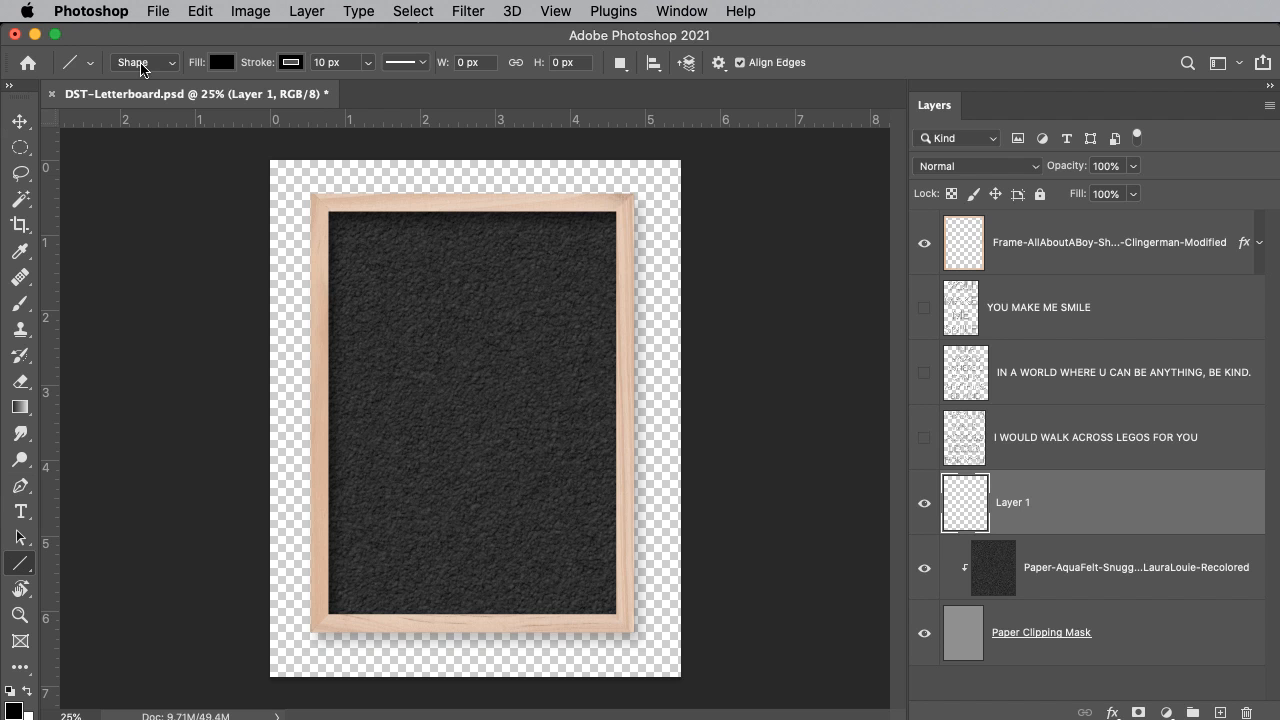
left_click(290, 63)
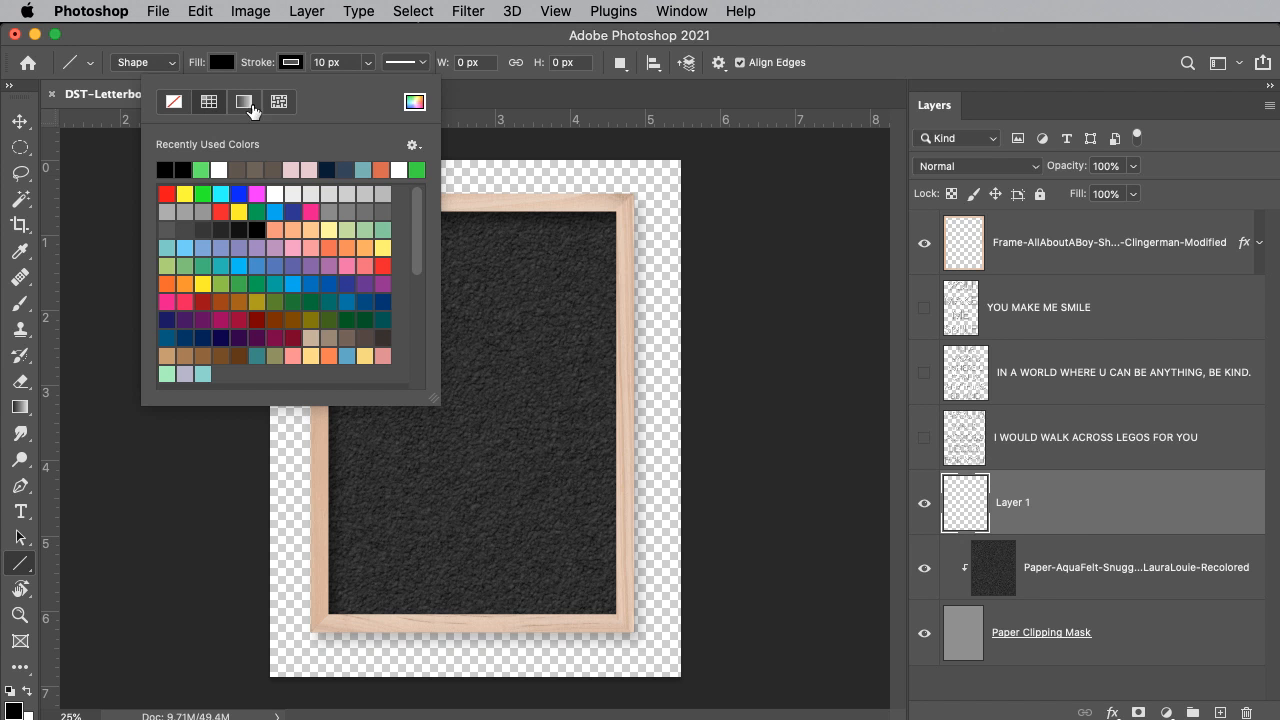
left_click(415, 104)
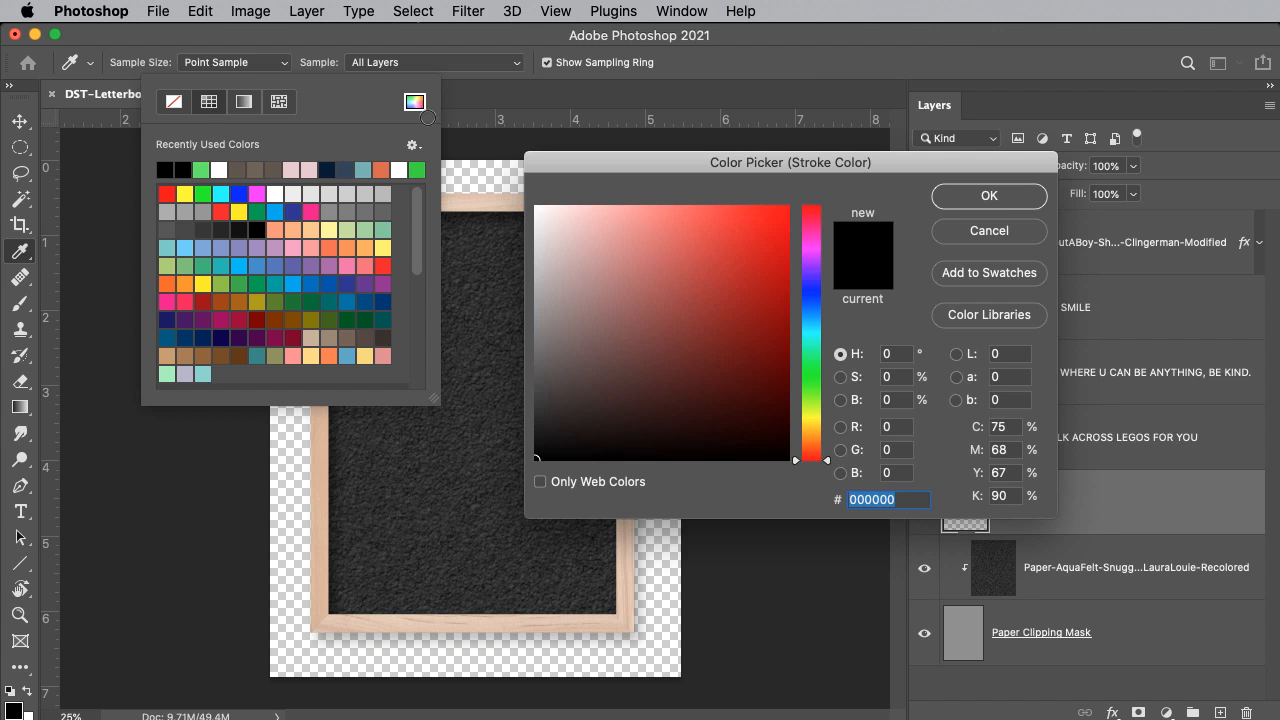
left_click(993, 200)
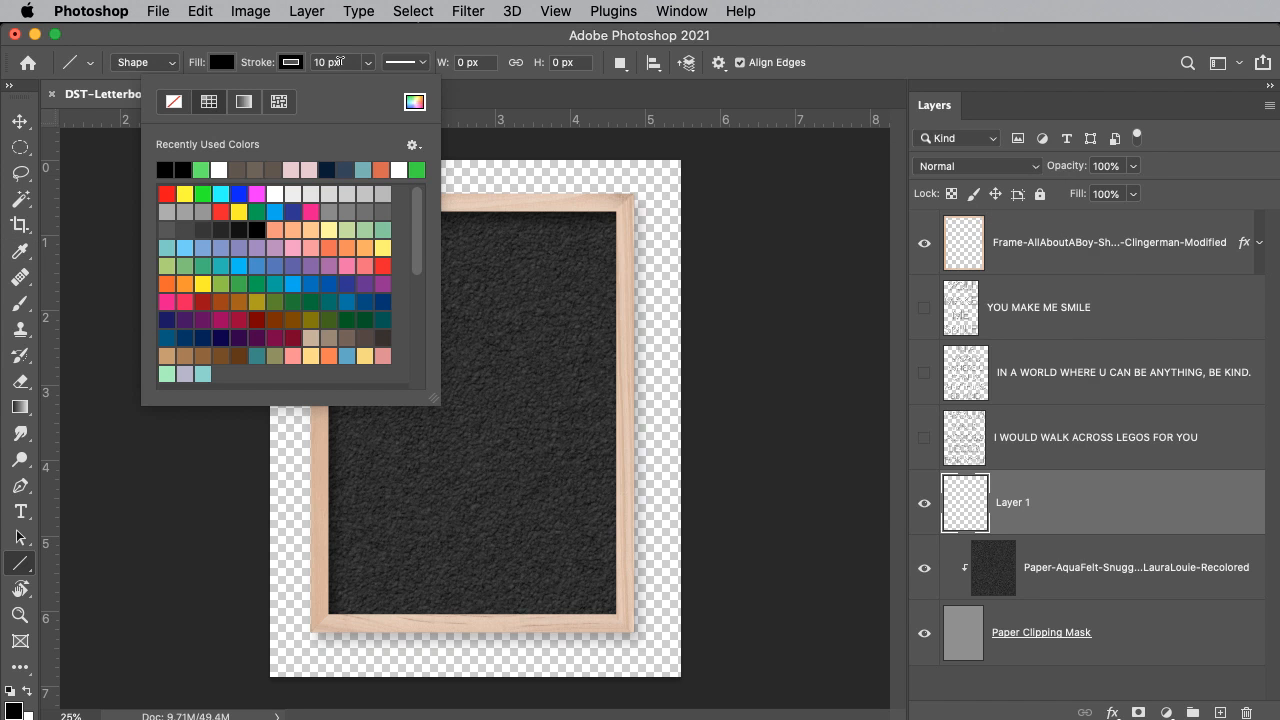
left_click(344, 61)
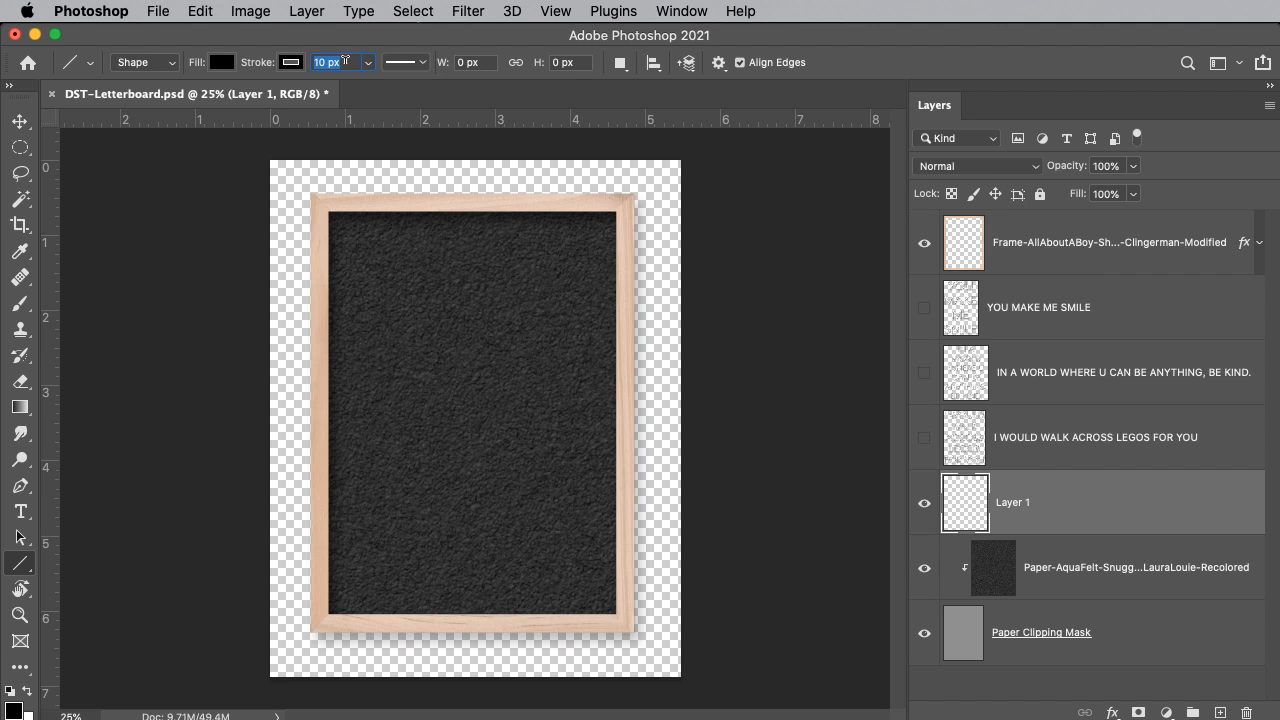
- Use a solid stroke with Center alignment, Butt caps and Miter corners for the line
left_click(411, 64)
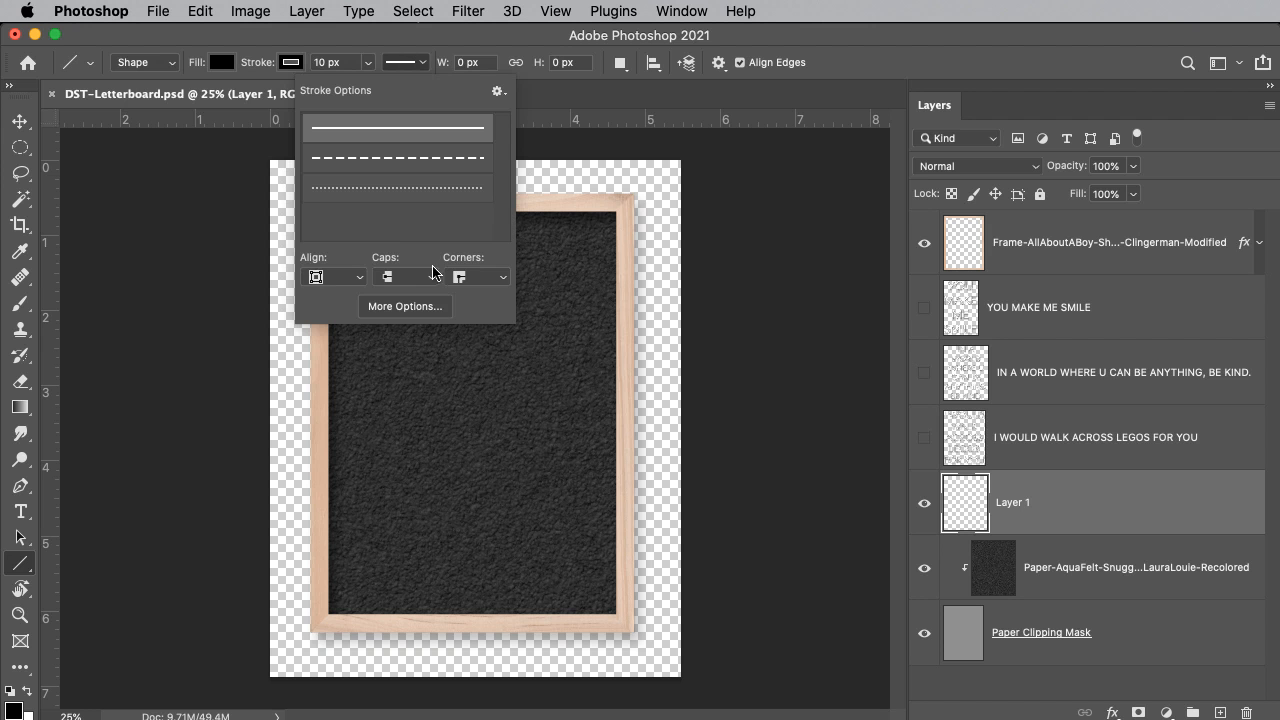
left_click(430, 307)
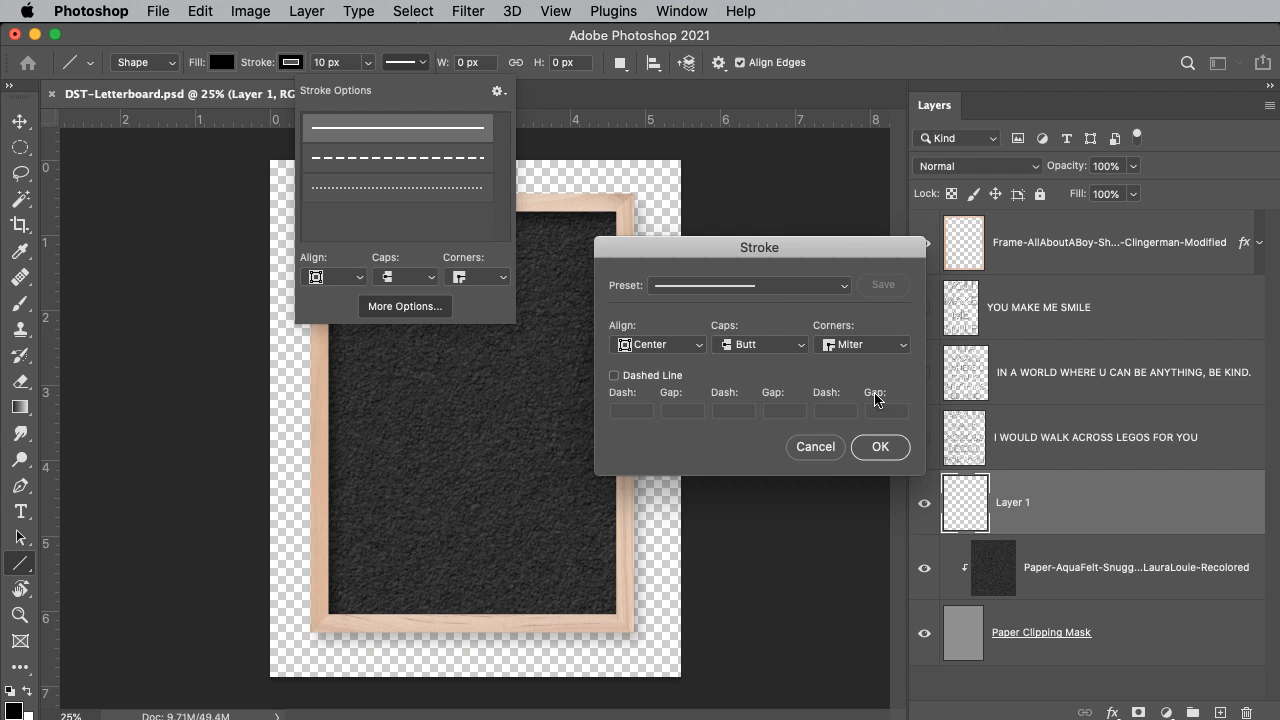
left_click(884, 444)
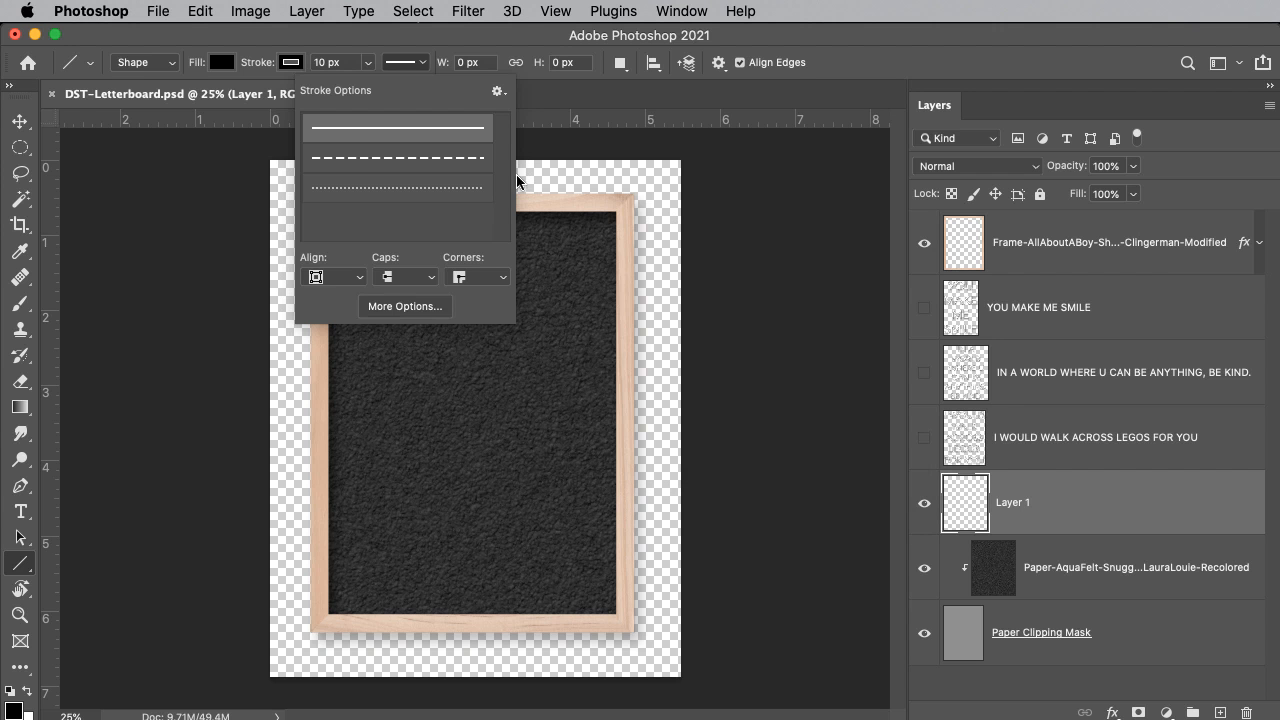
left_click(397, 66)
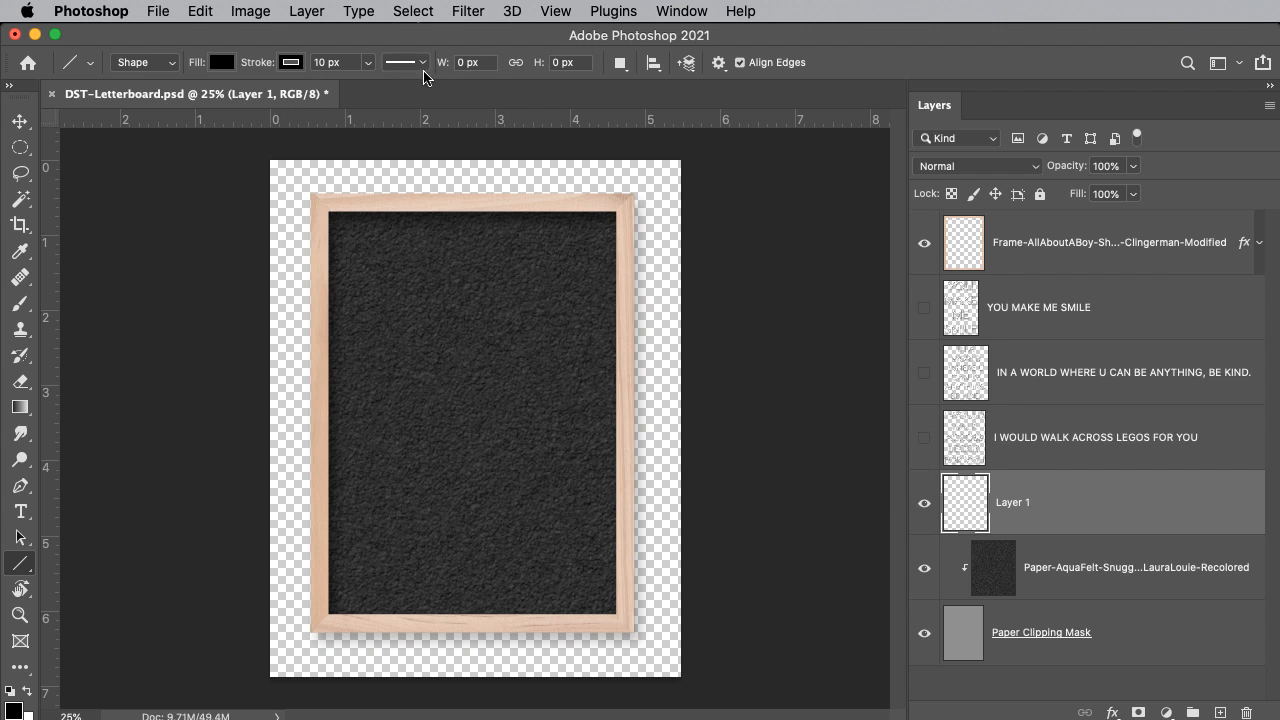
- Set the line's path operation to New Layer and check that the start and end arrowheads are off
left_click(621, 63)
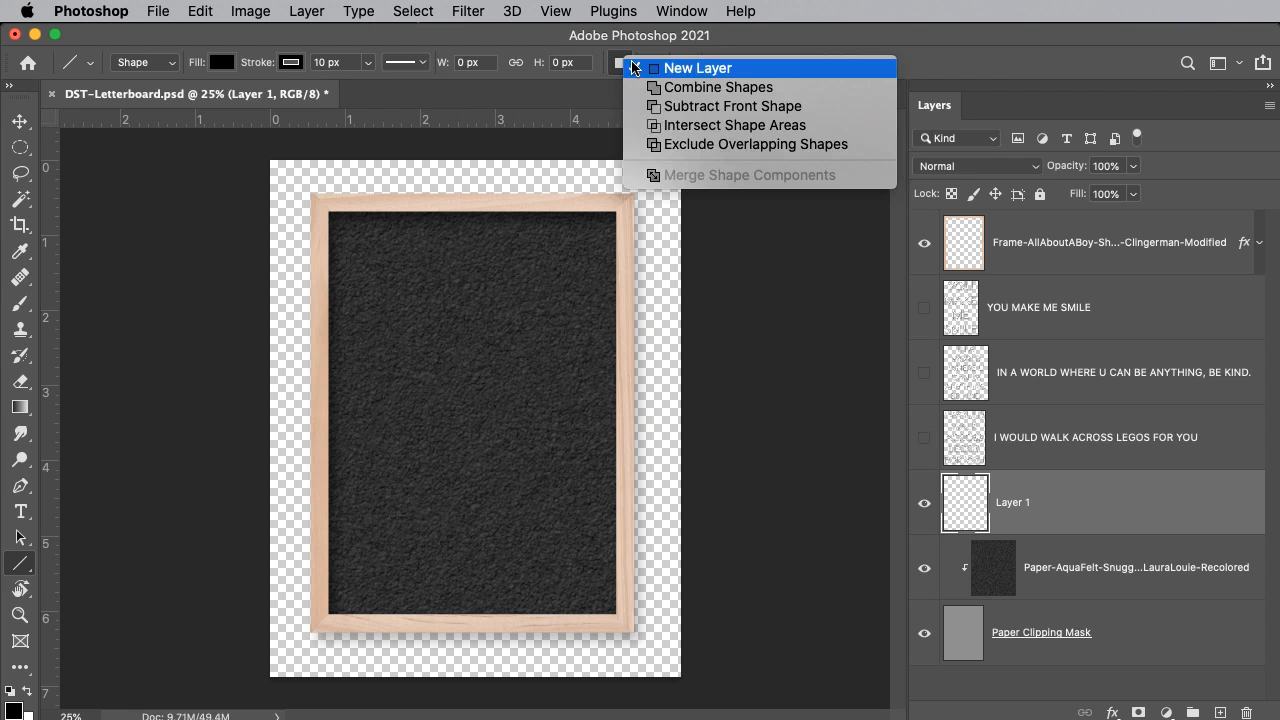
left_click(640, 68)
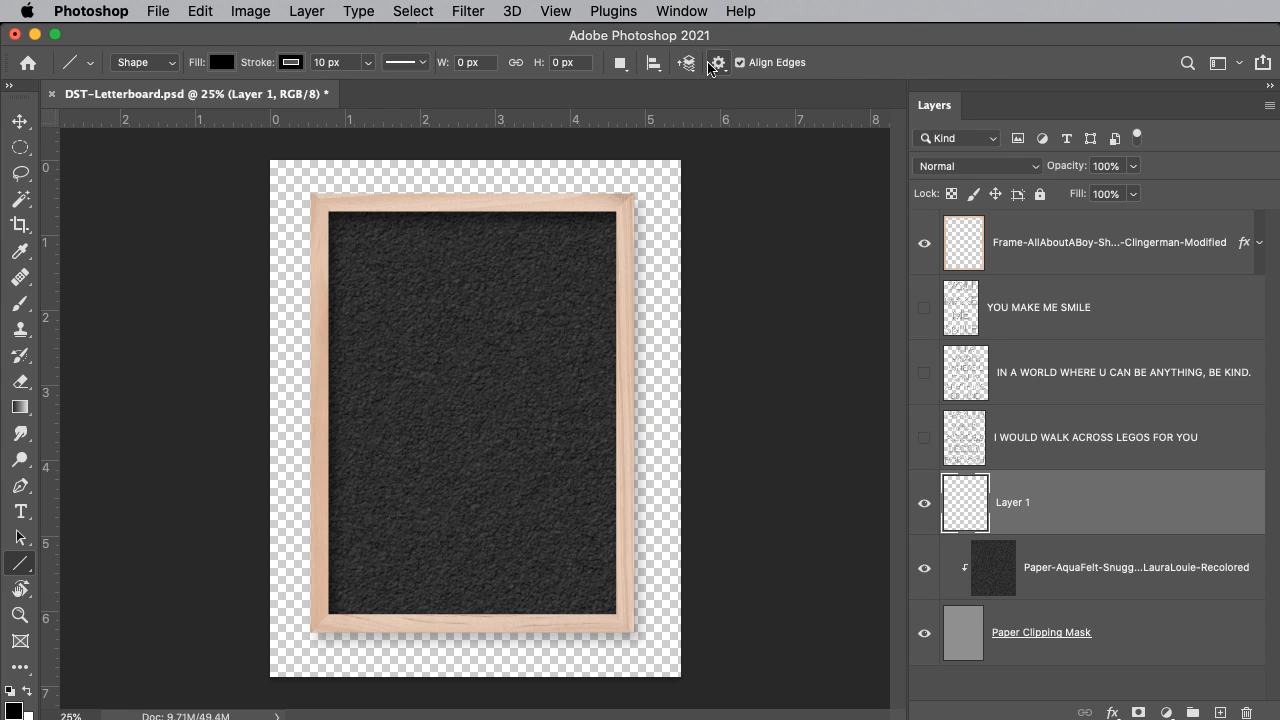
left_click(716, 63)
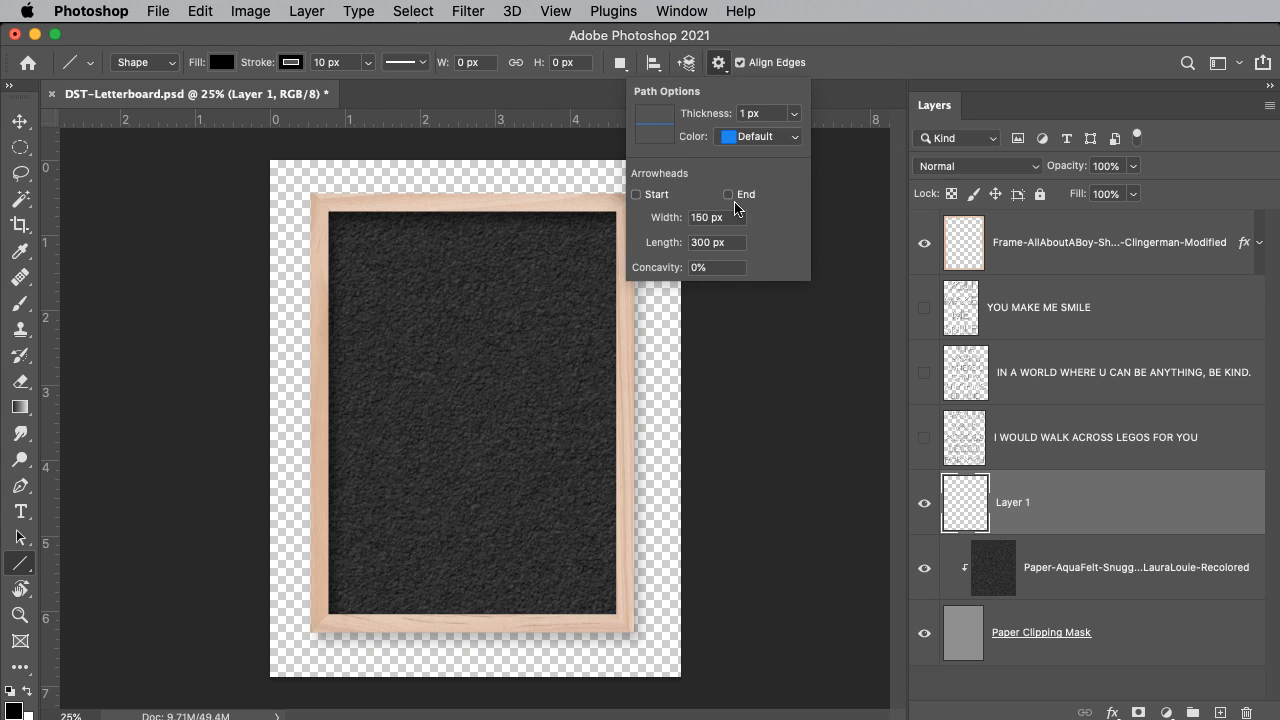
left_click(719, 66)
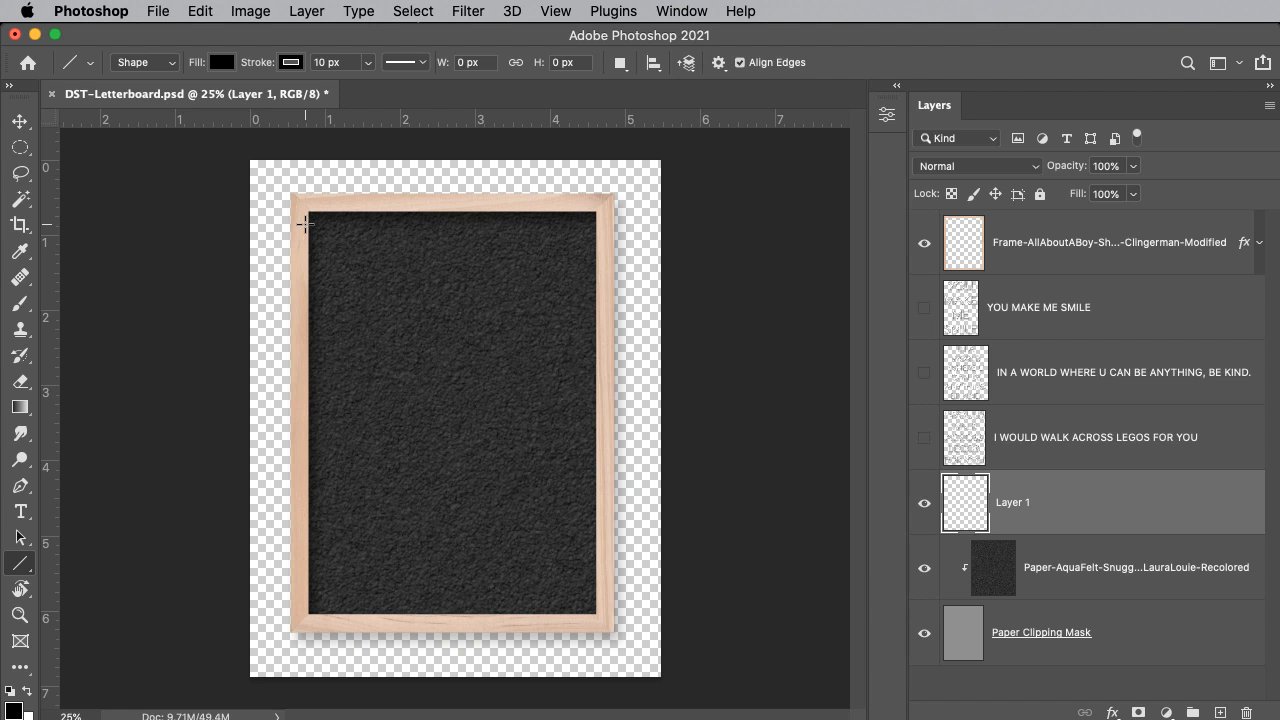
- Draw a horizontal line about 1183 px wide across the felt just below the frame's upper edge and rasterize its layer
left_click_drag(305, 224, 600, 227)
left_click(888, 118)
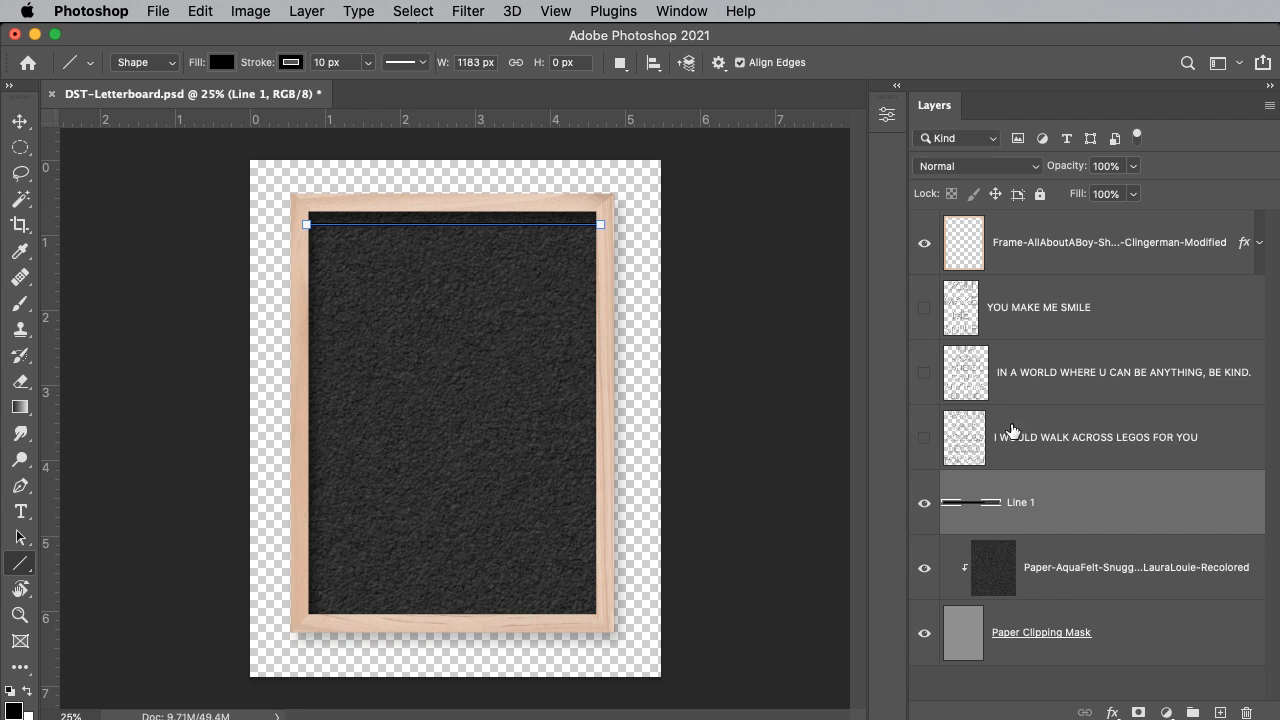
right_click(1022, 502)
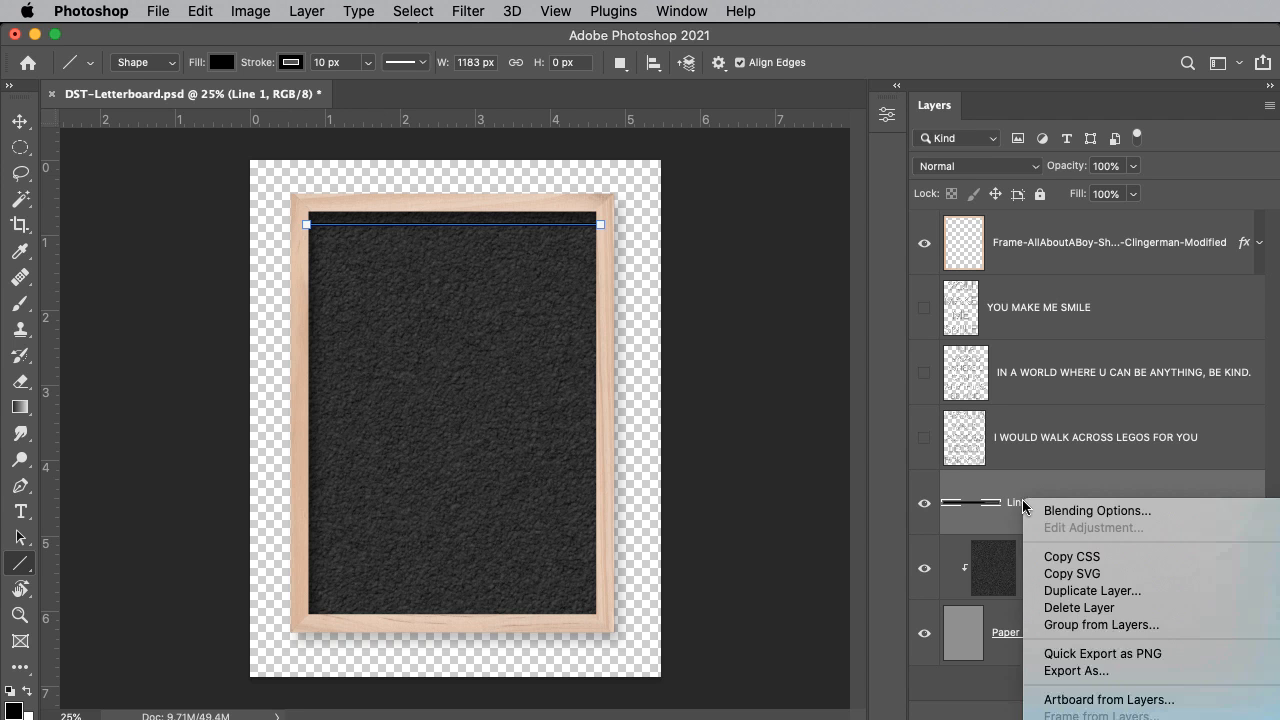
left_click(1090, 719)
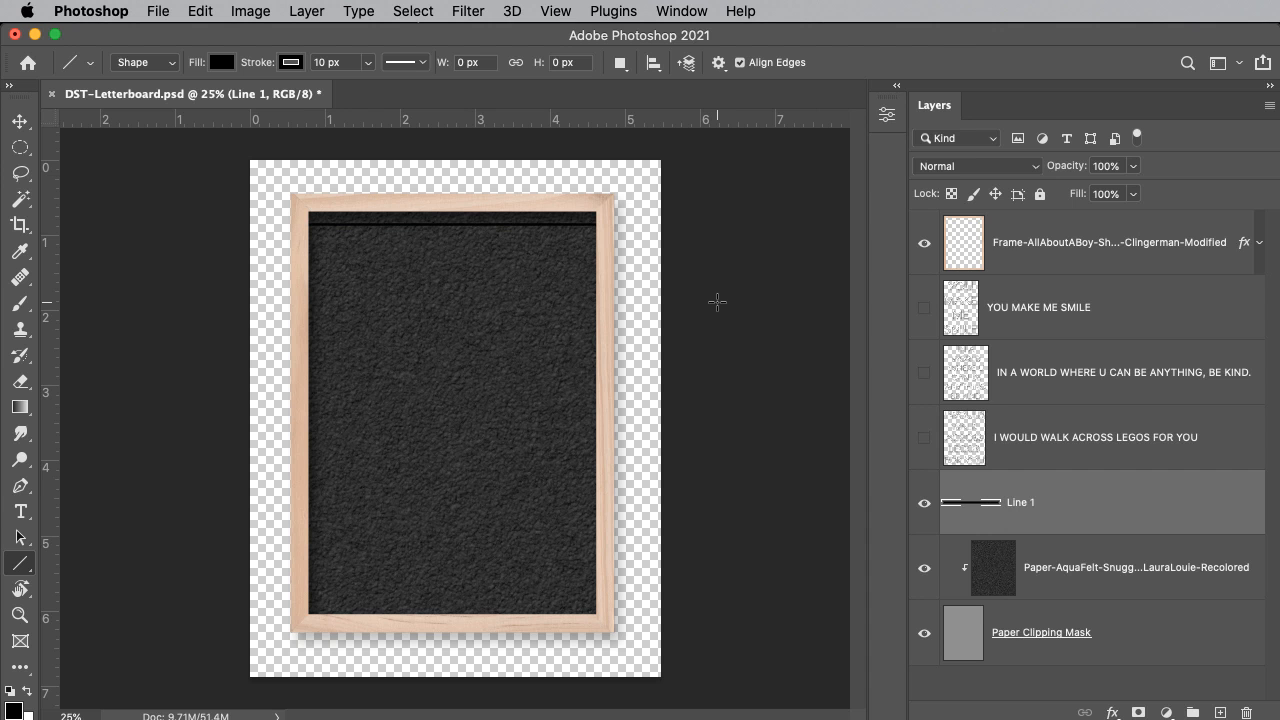
- Set the line layer's blend mode to Soft Light and its opacity to 80%
left_click(975, 166)
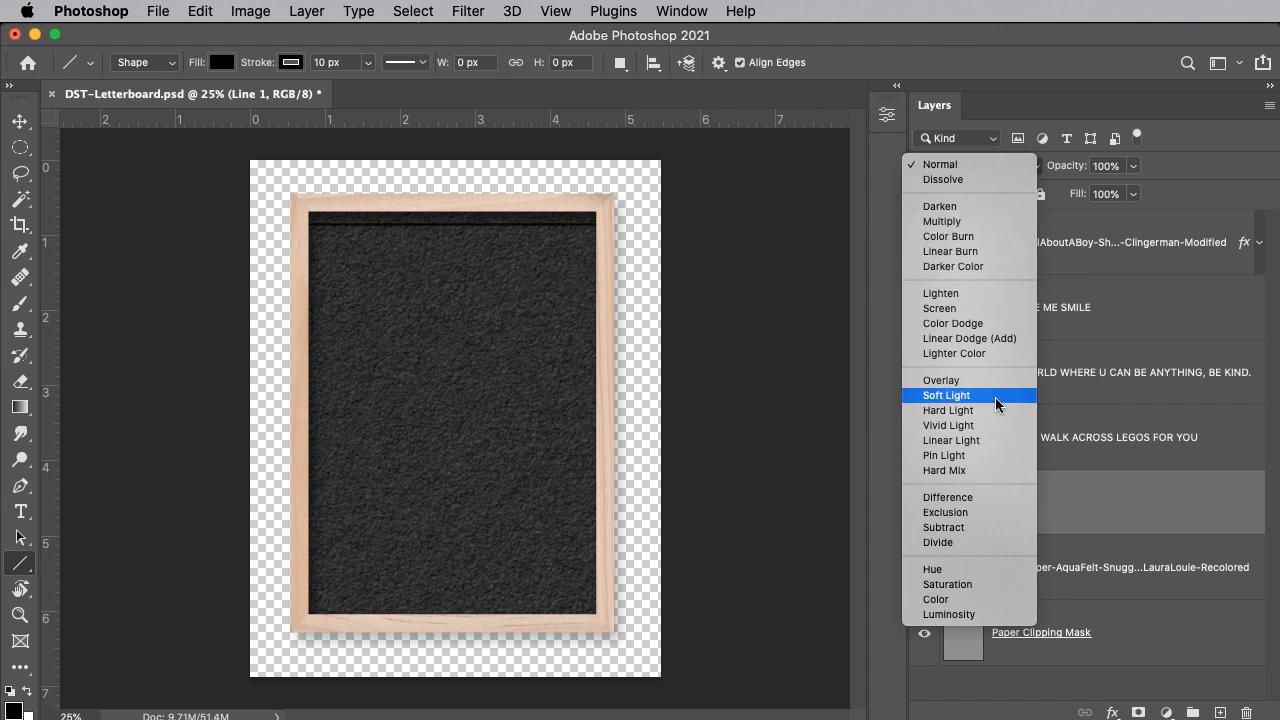
left_click(995, 397)
left_click(1099, 166)
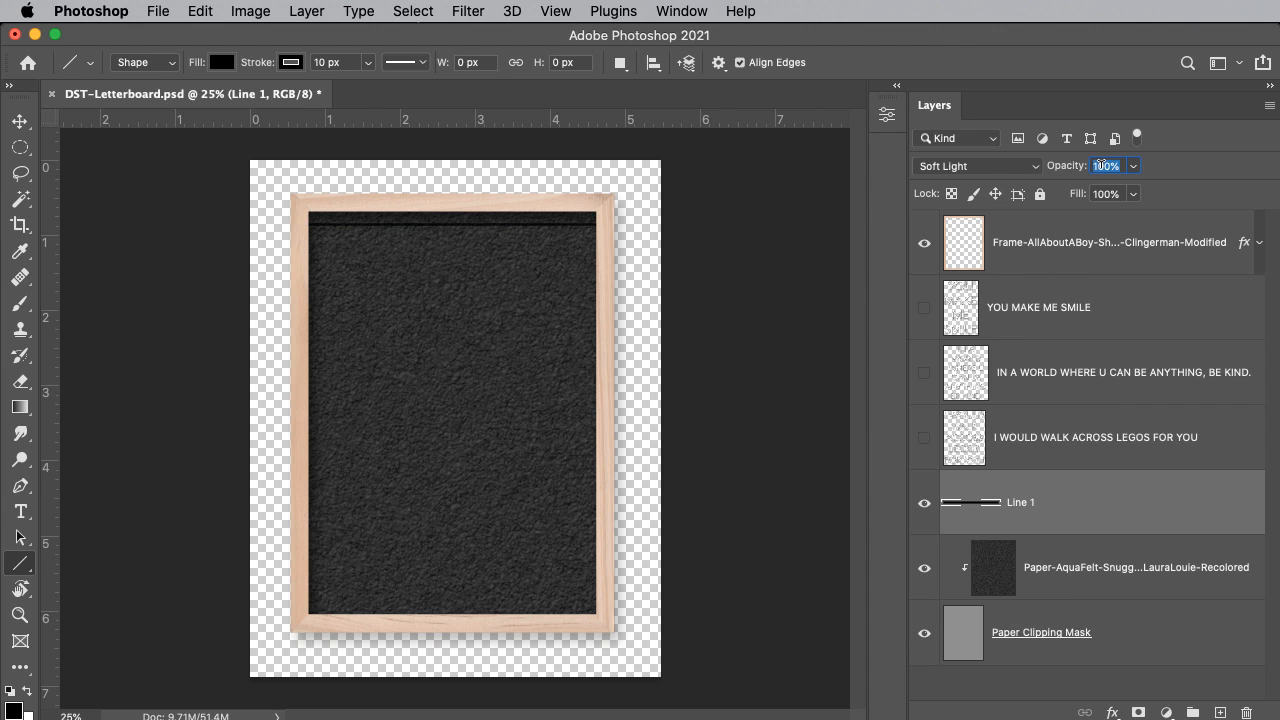
type("80")
key("Return")
- Duplicate the line layer repeatedly, making about 30 copies to cover the board
key("super+j")
key("super+j")
key("super+j")
key("super+j")
key("super+j")
key("super+j")
key("super+j")
key("super+j")
key("super+j")
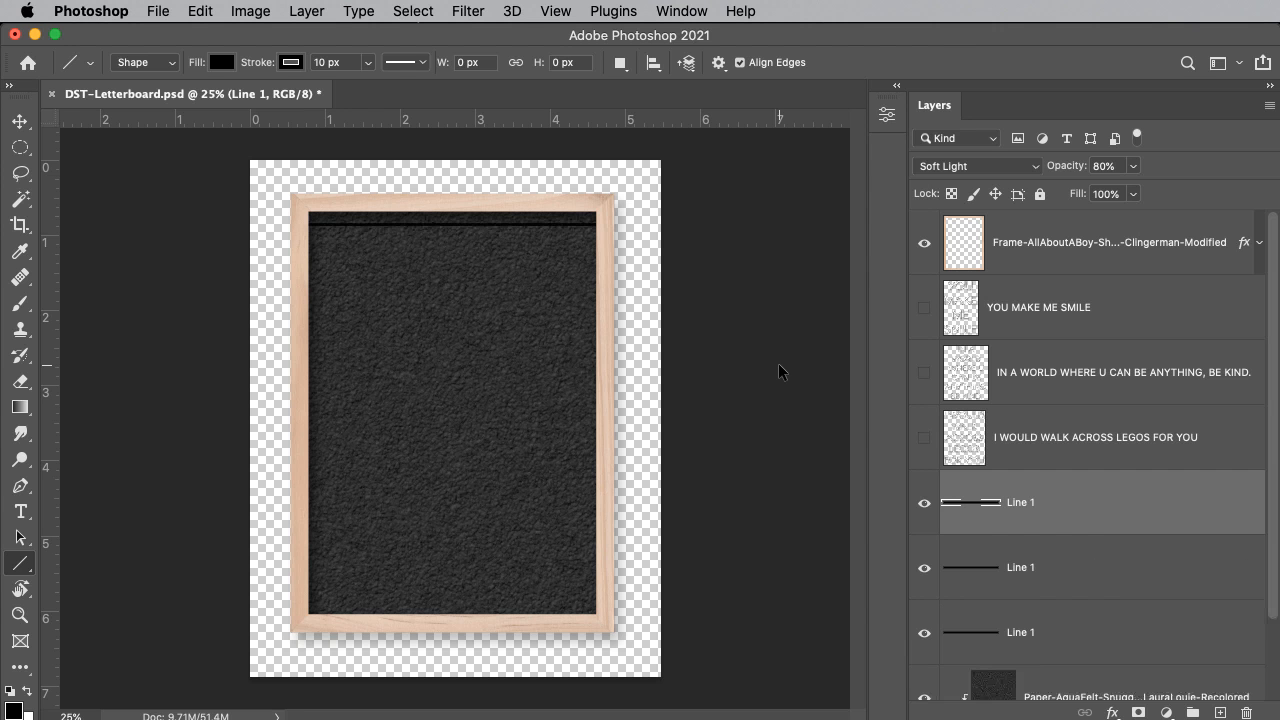
key("super+j")
key("super+j")
key("super+j")
key("super+j")
key("super+j")
key("super+j")
key("super+j")
key("super+j")
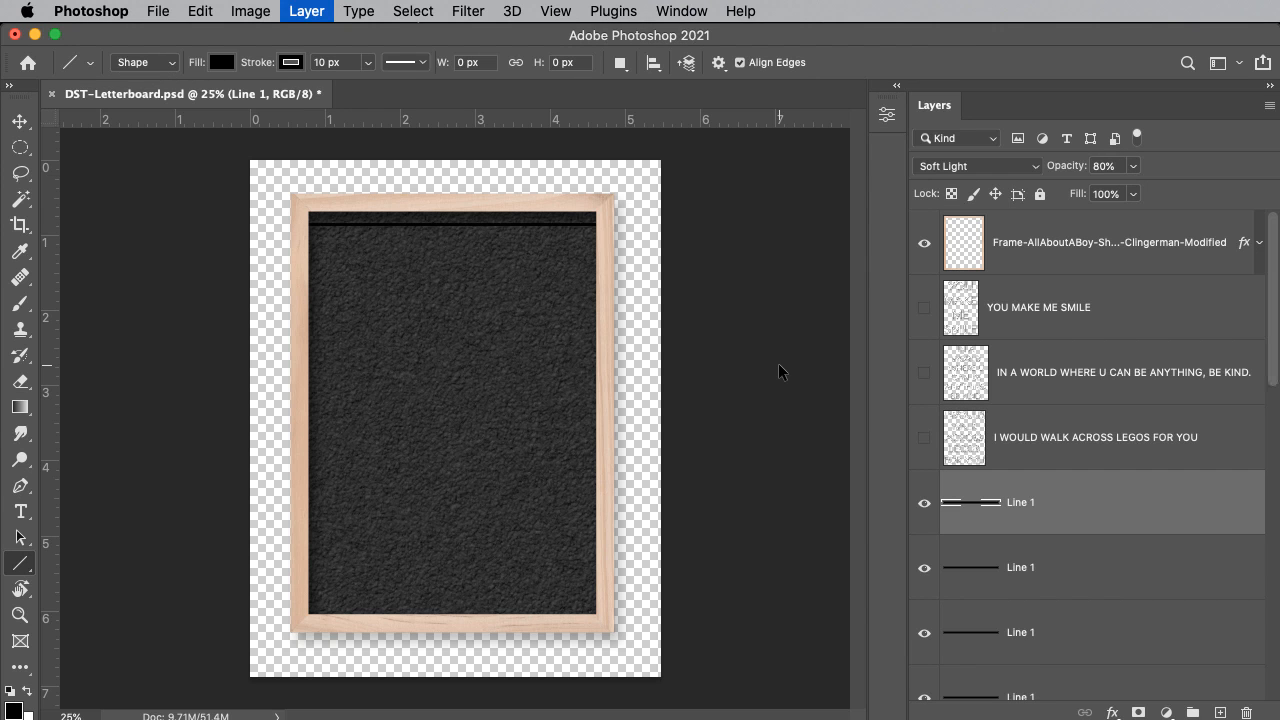
key("super+j")
key("super+j")
key("super+j")
key("super+j")
key("super+j")
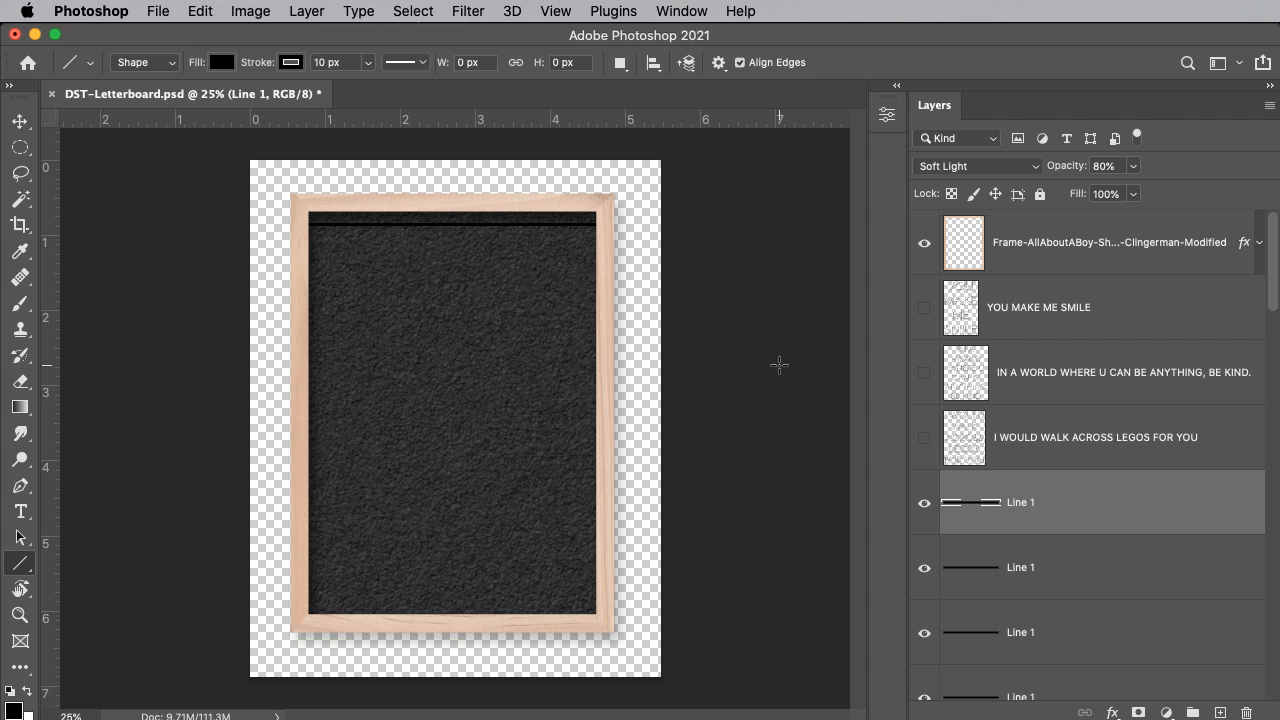
- Move the uppermost line copy straight down to the felt's lower edge, and distribute all line layers evenly by their vertical centers
left_click(31, 124)
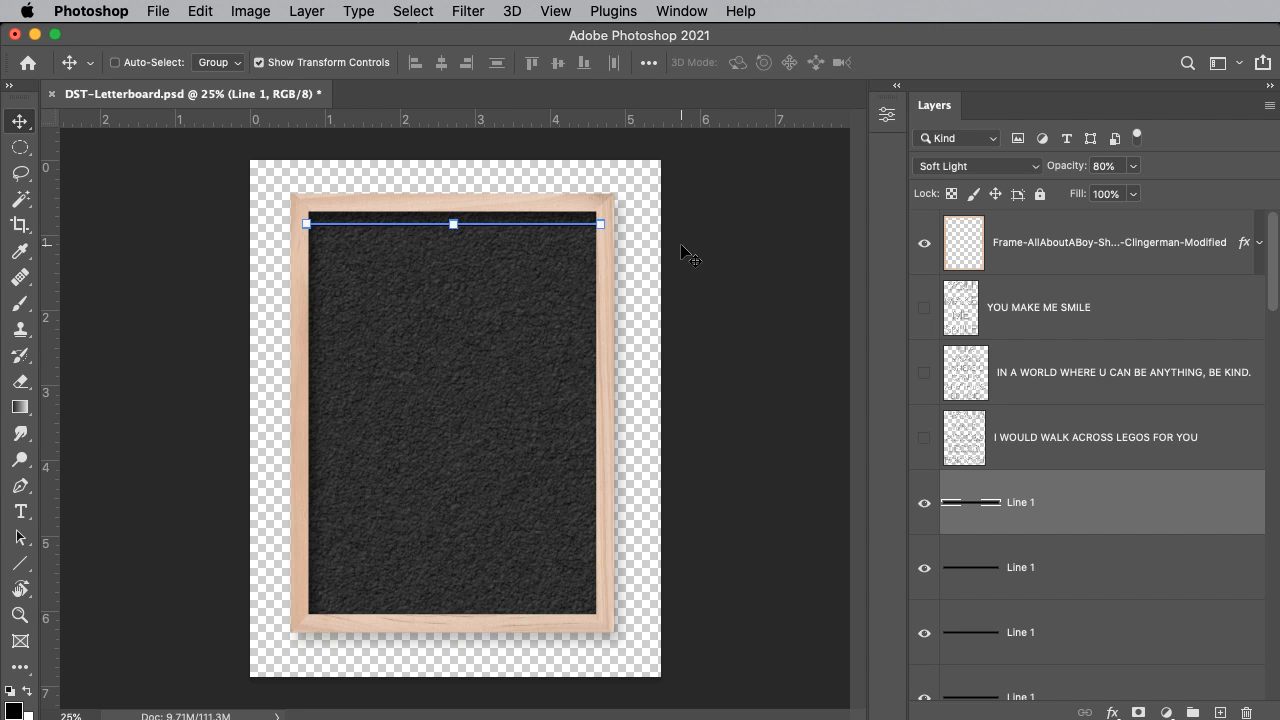
left_click_drag(680, 248, 664, 622)
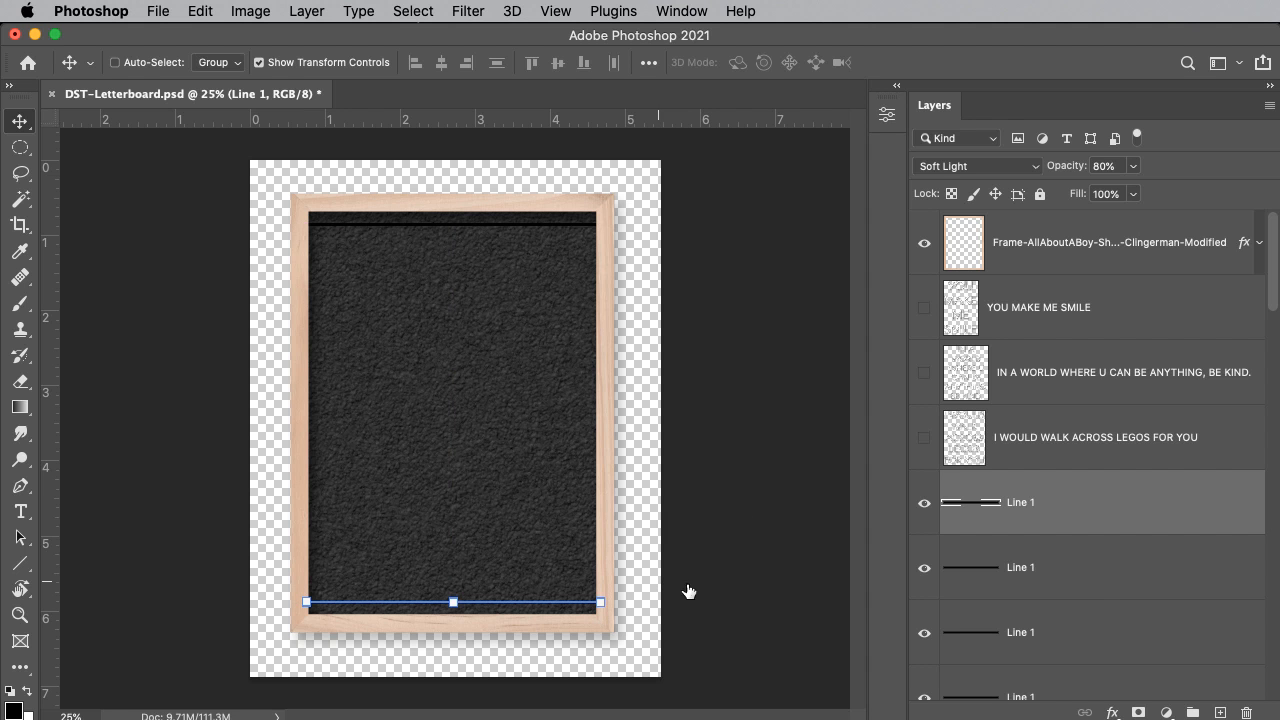
scroll(1130, 576, "down", 10)
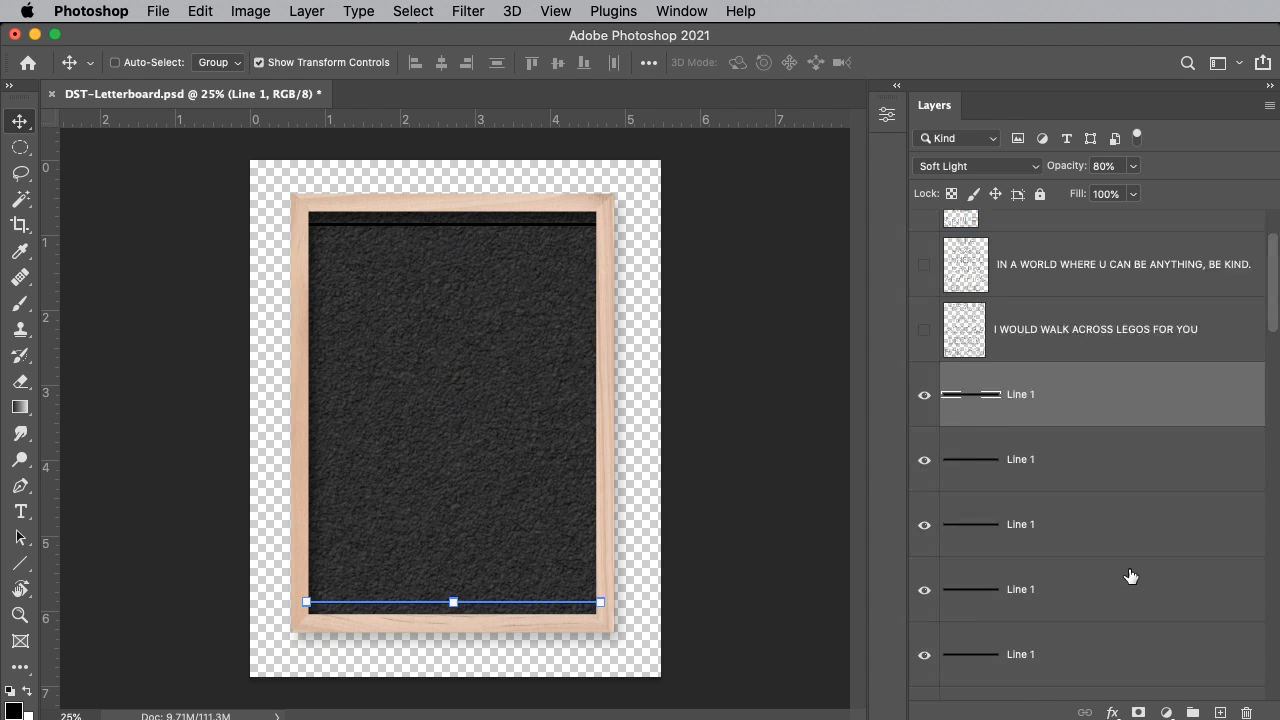
scroll(1130, 576, "down", 10)
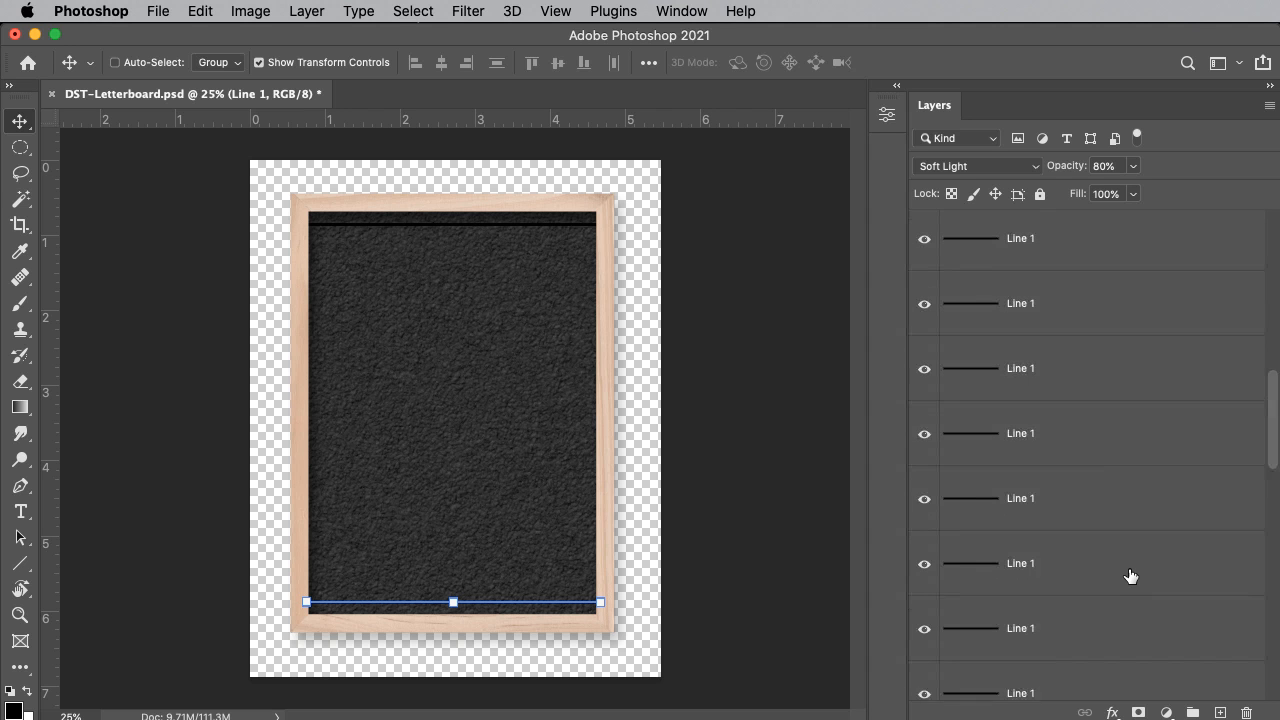
scroll(1130, 576, "down", 5)
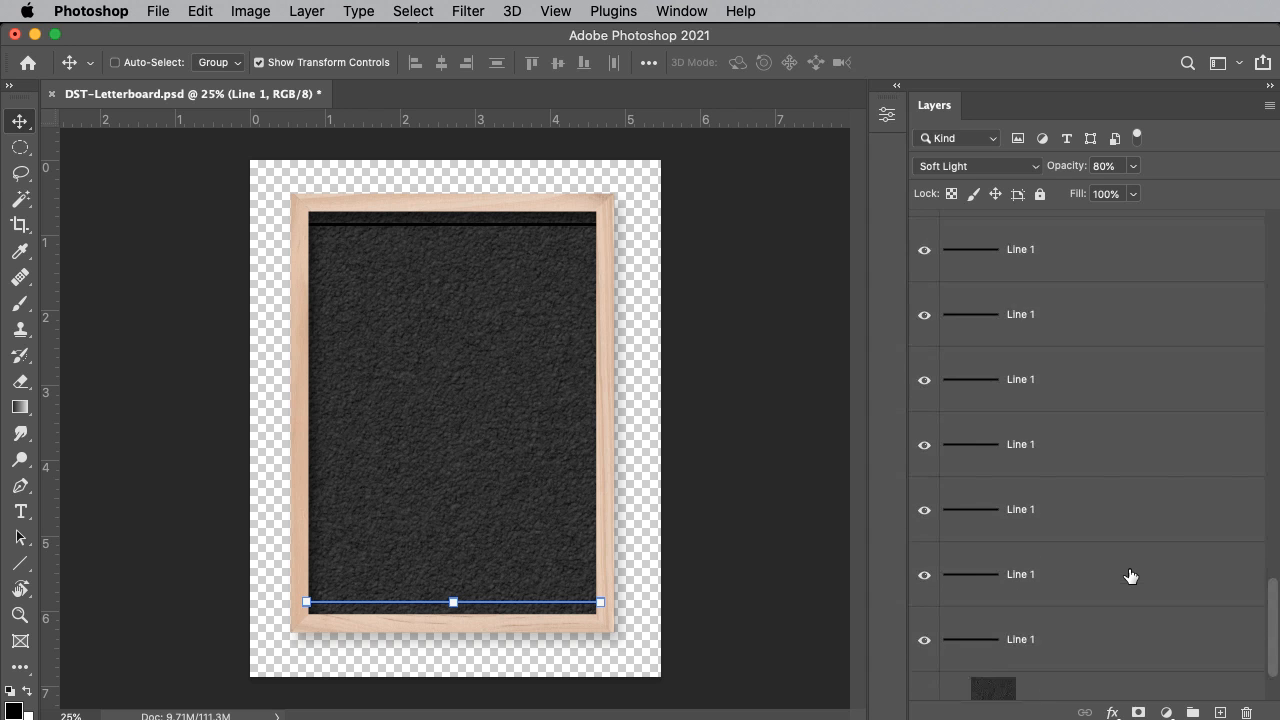
left_click(1088, 549, "shift")
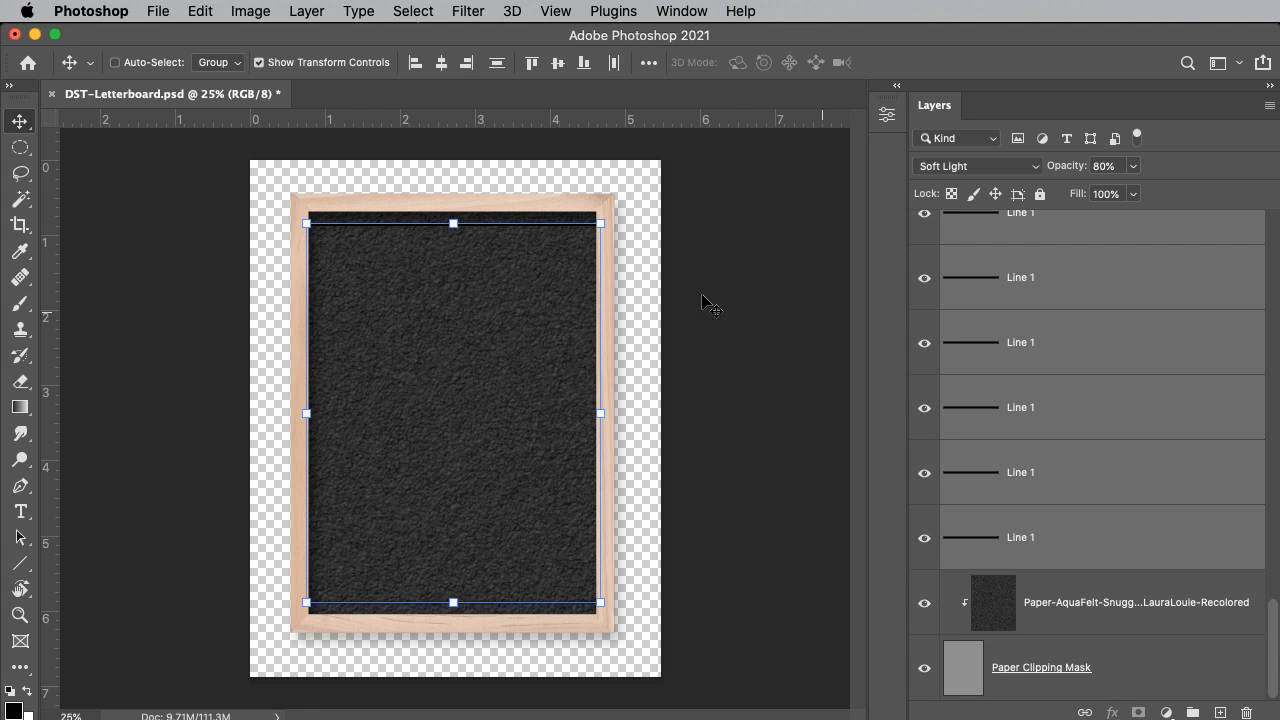
left_click(648, 62)
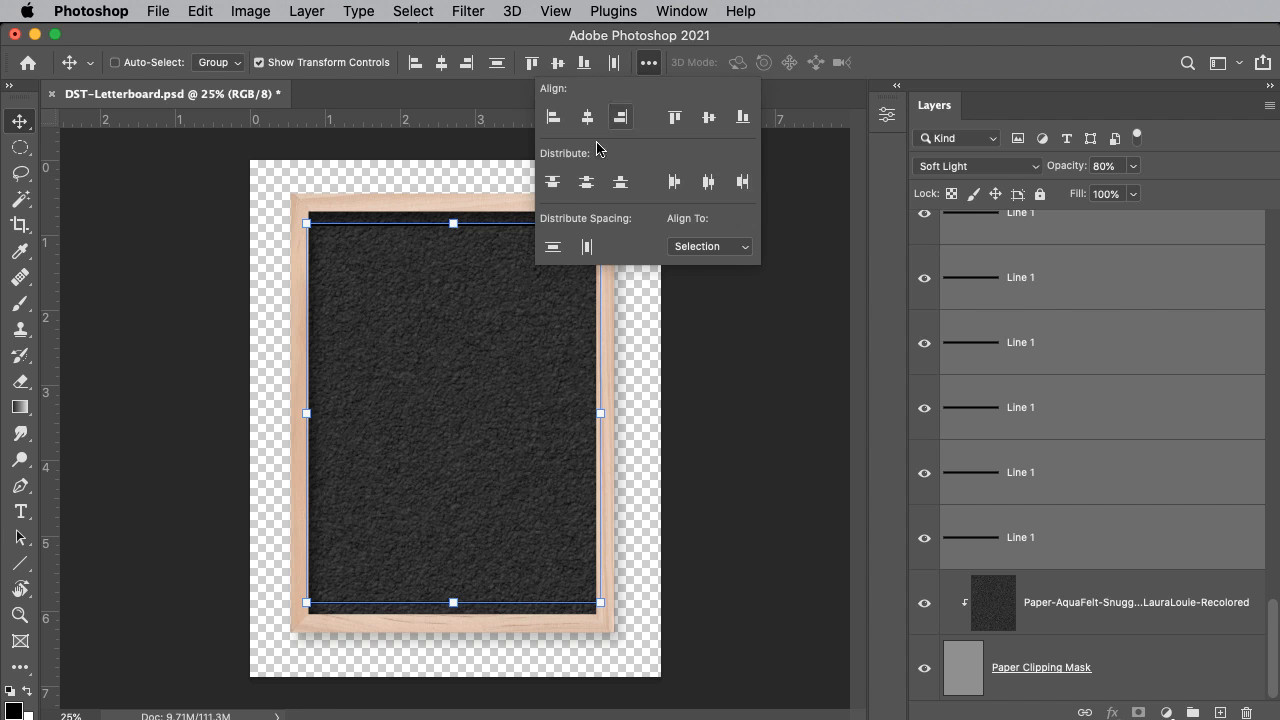
left_click(580, 186)
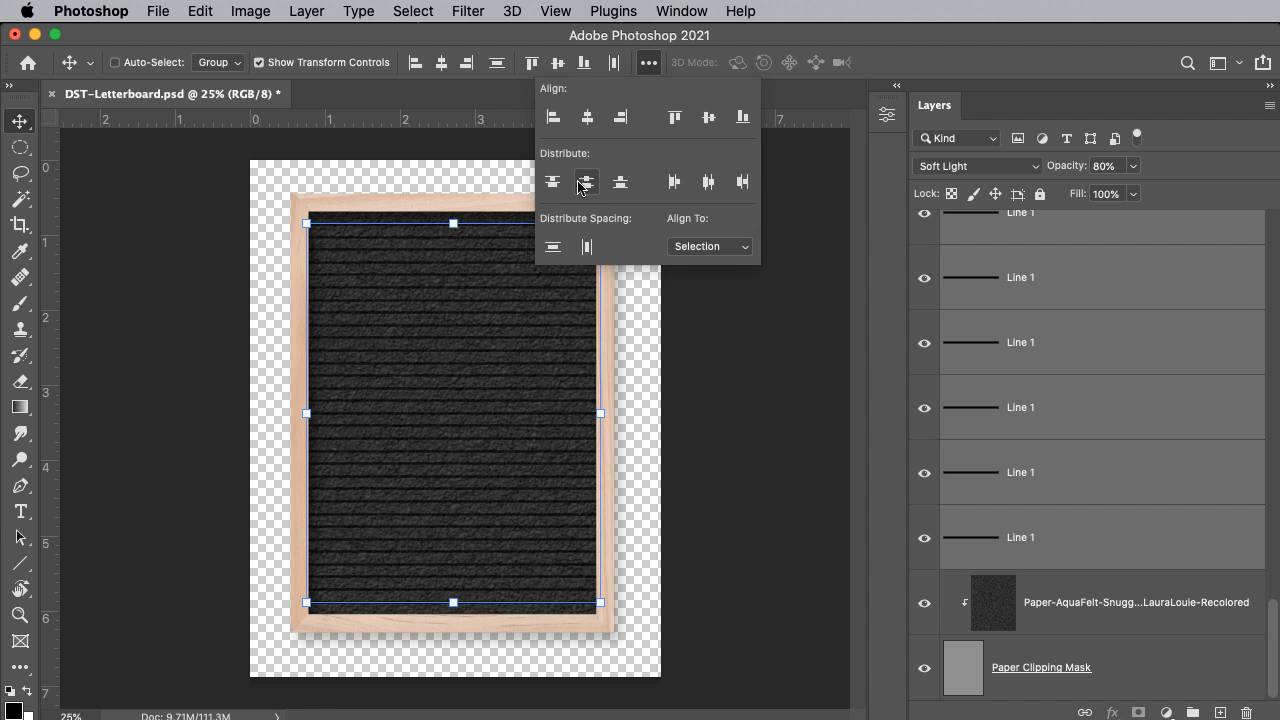
left_click(648, 62)
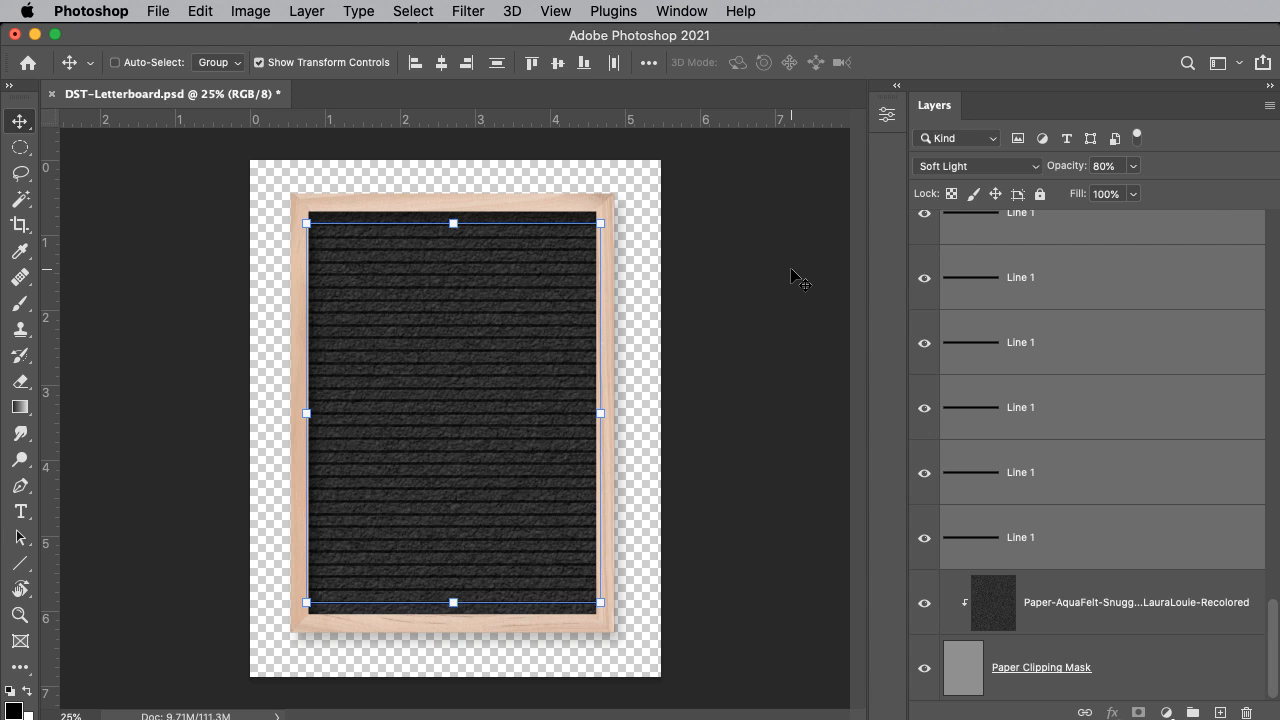
- Group all the line layers and name the group "Letterboard Lines"
key("super+g")
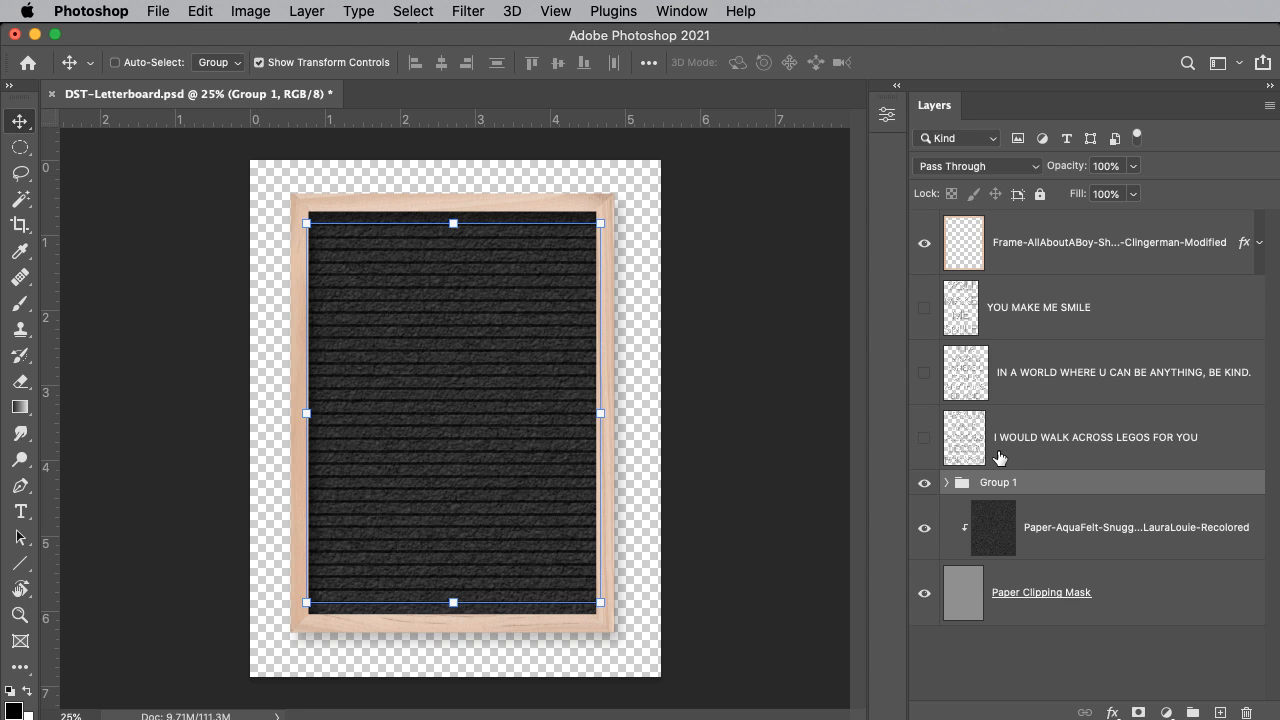
double_click(1000, 482)
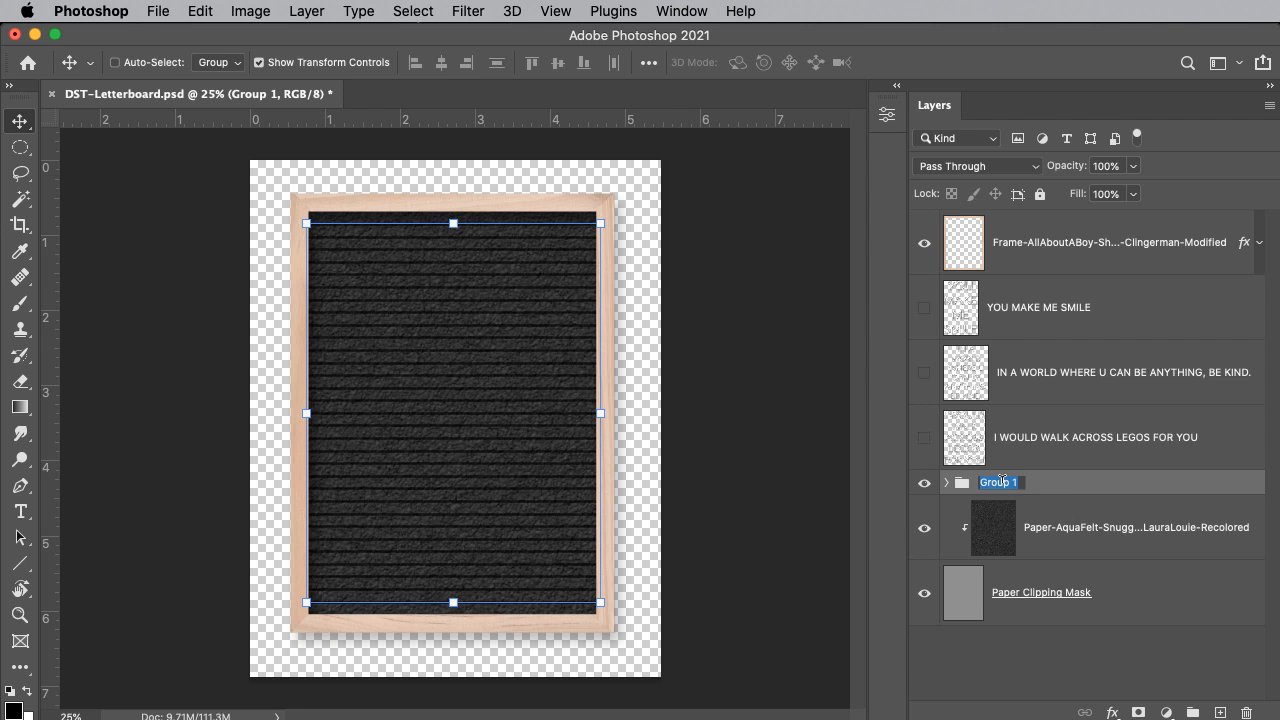
type("Lete")
key("BackSpace")
type("terboard L")
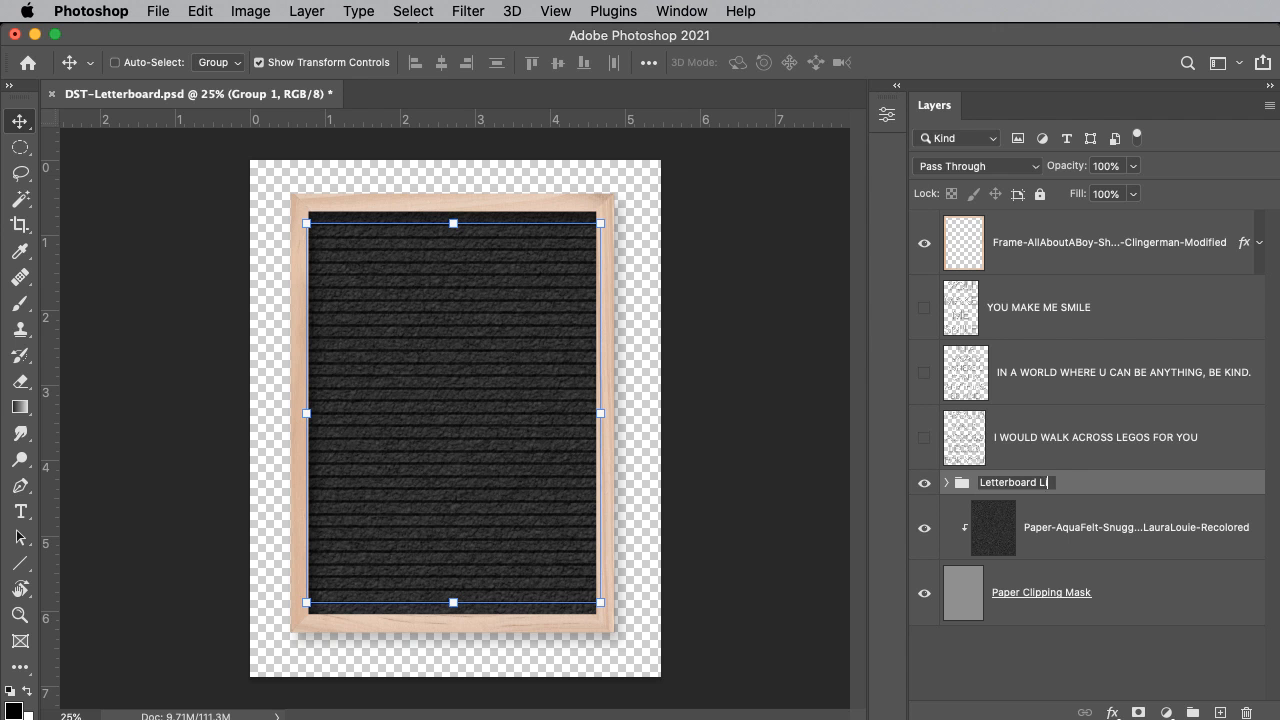
type("ines")
key("Return")
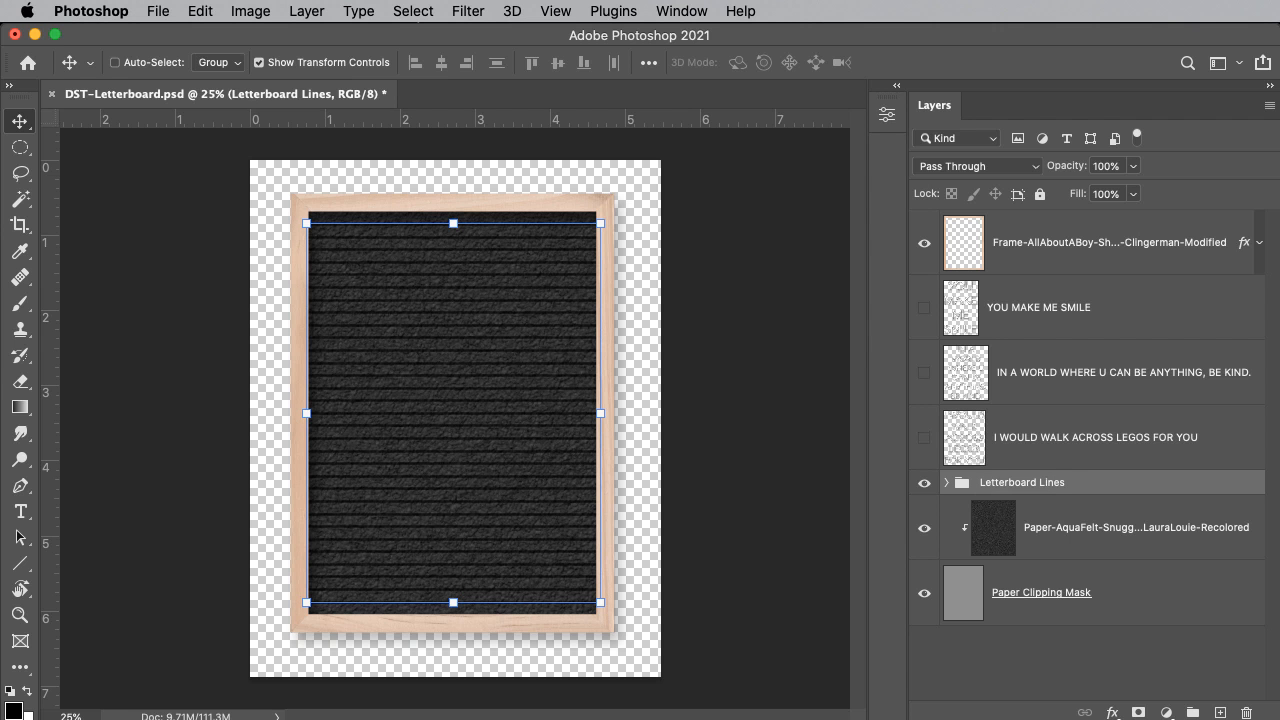
- Preview each of the three quote layers in turn on the letterboard, leaving only YOU MAKE ME SMILE shown
left_click(921, 312)
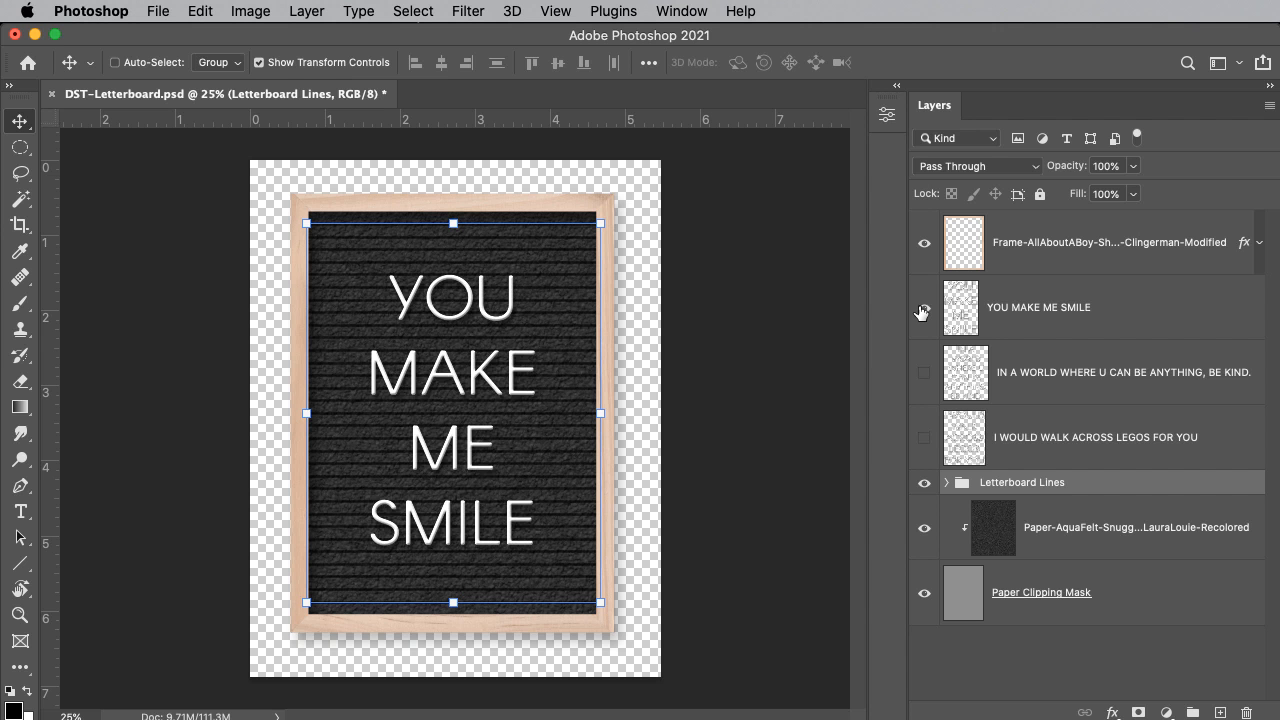
left_click(921, 312)
left_click(924, 375)
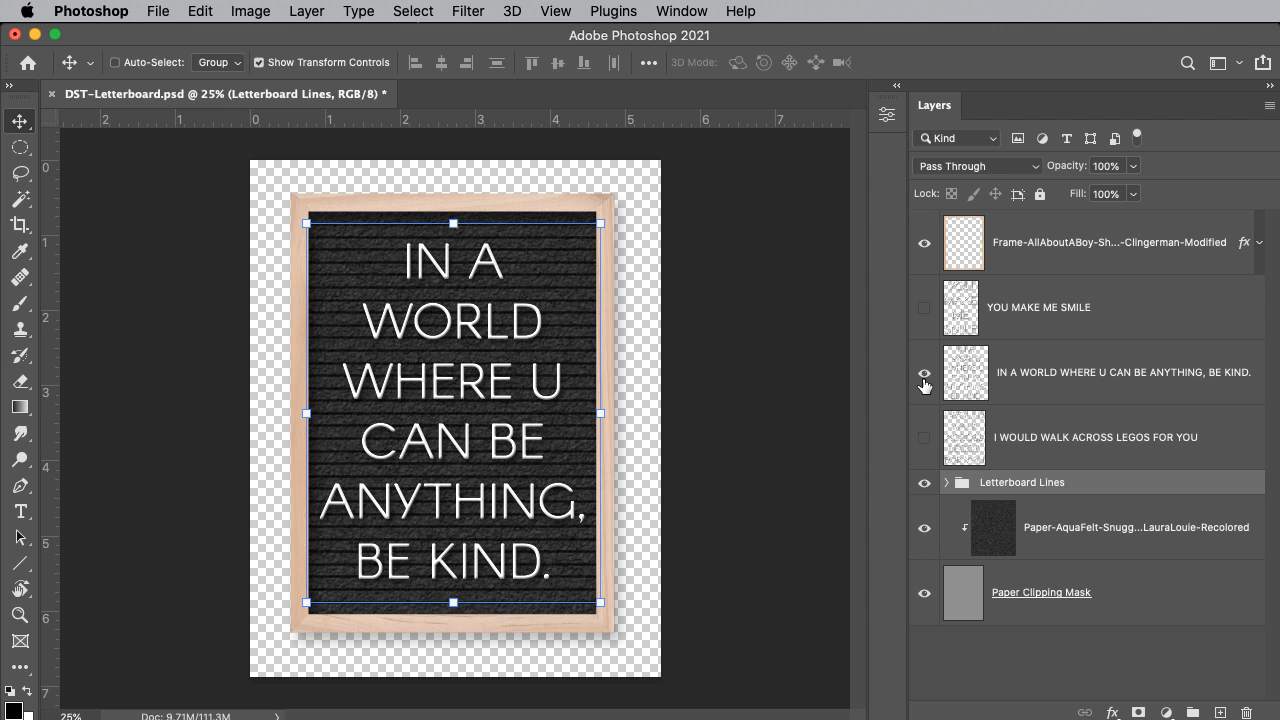
left_click(924, 376)
left_click(923, 439)
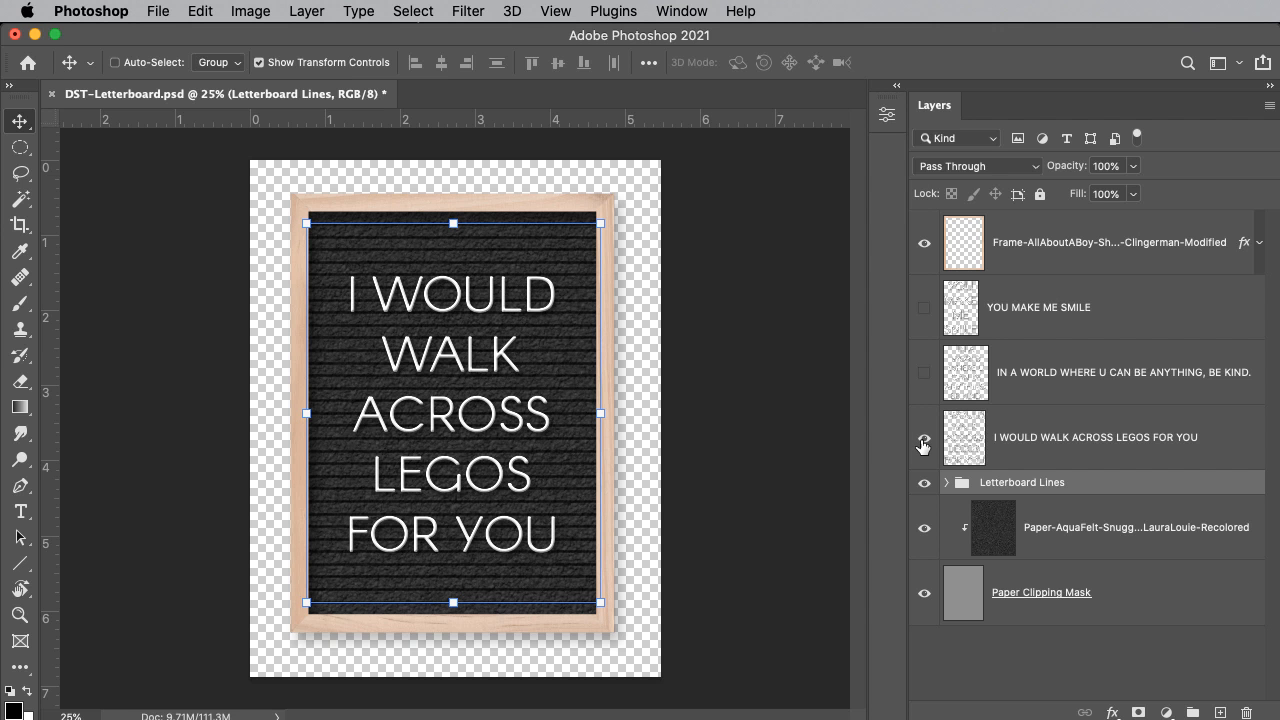
left_click(923, 440)
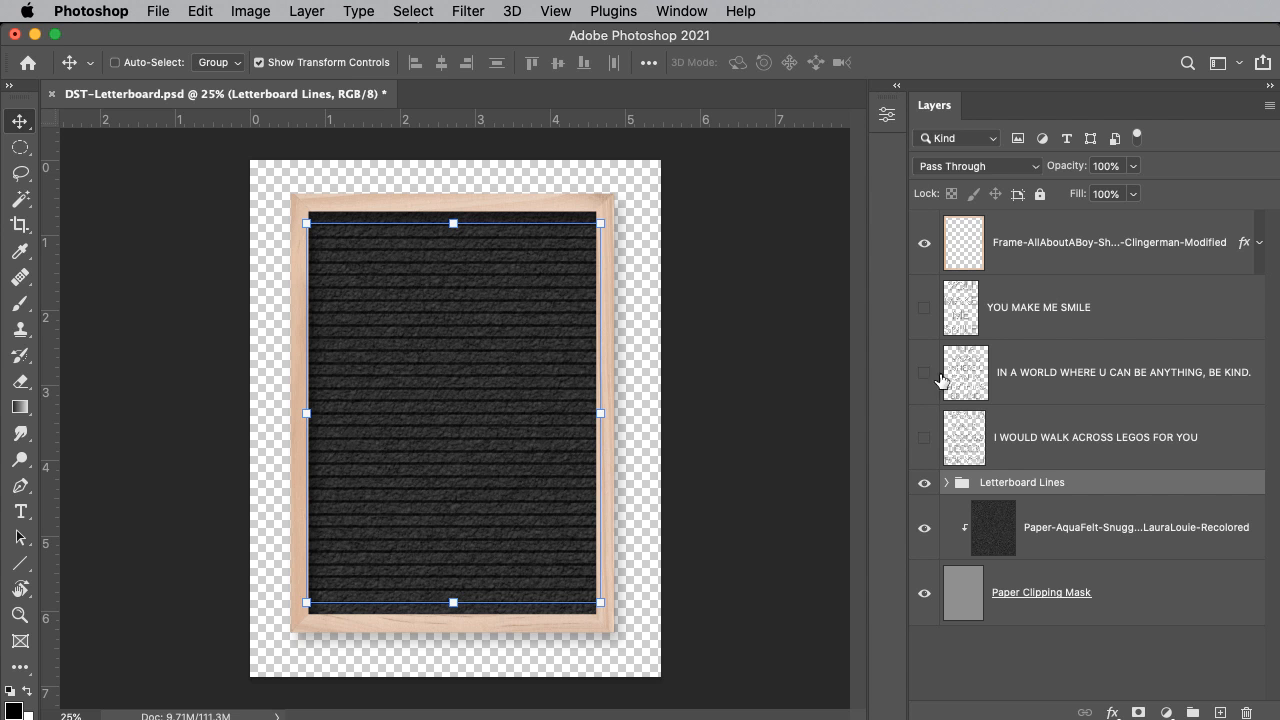
left_click(923, 316)
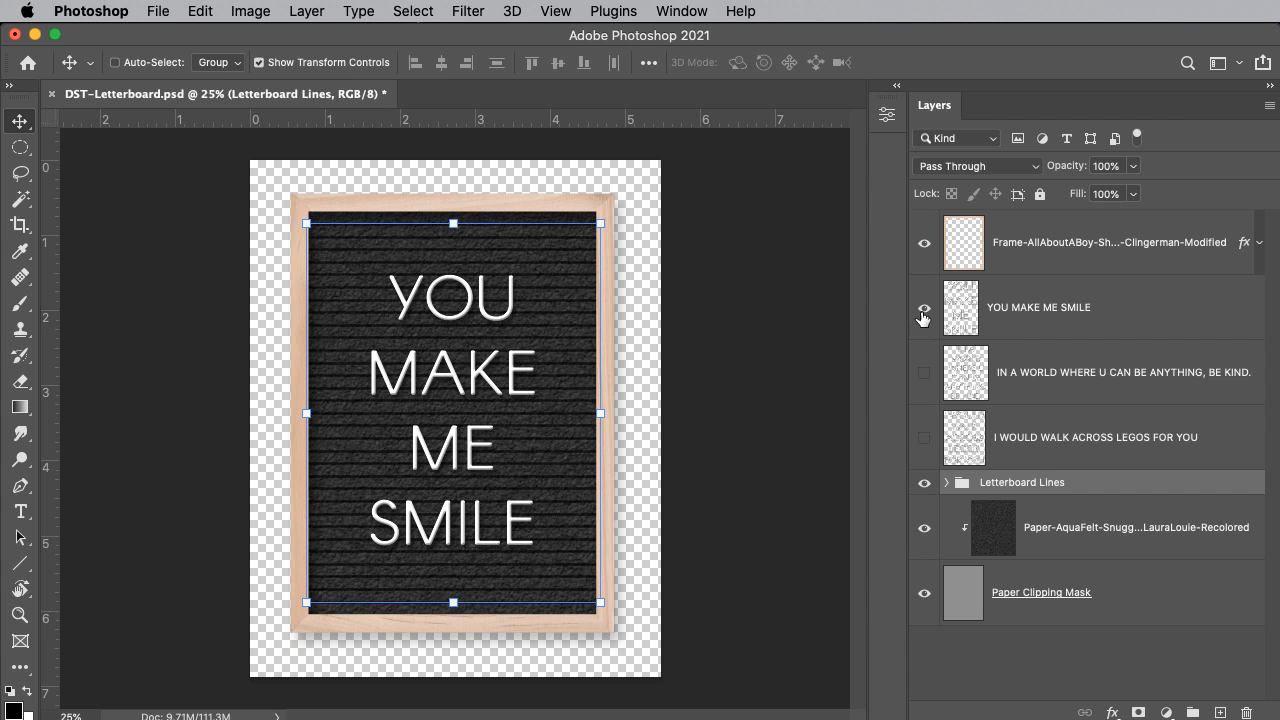